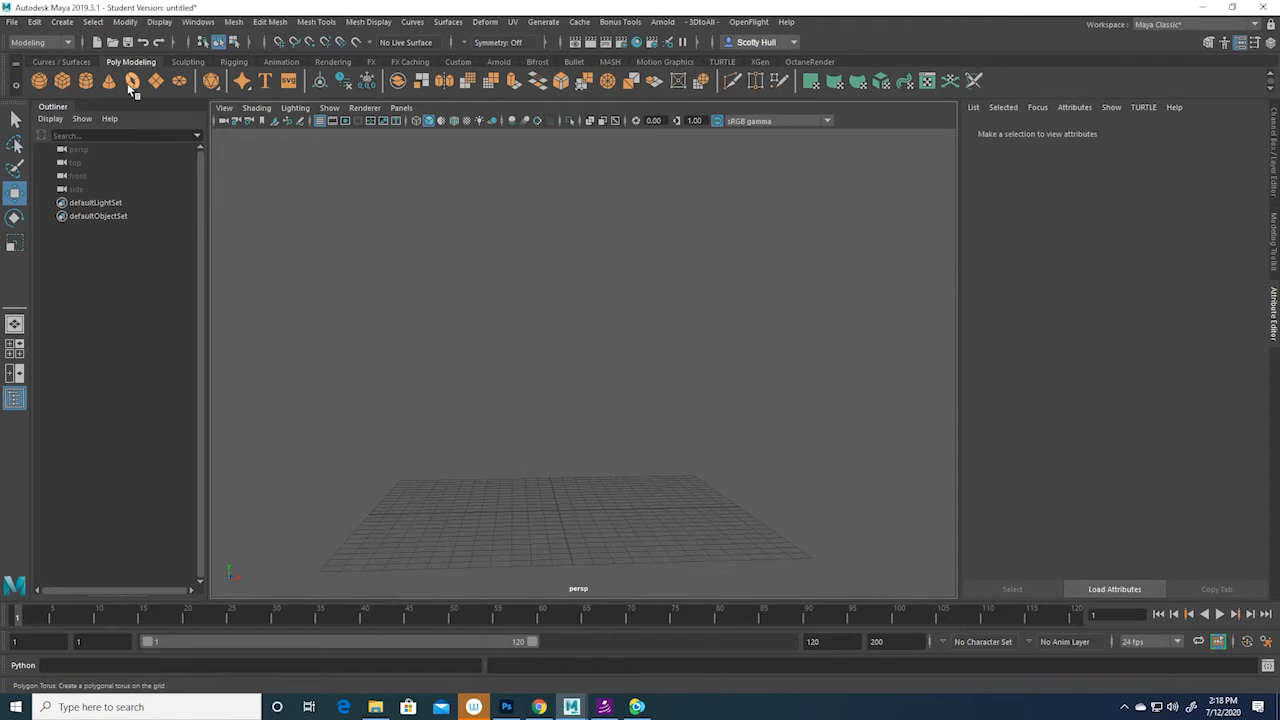
- Create a polygon cube at the grid origin and frame it in the perspective view
click(63, 22)
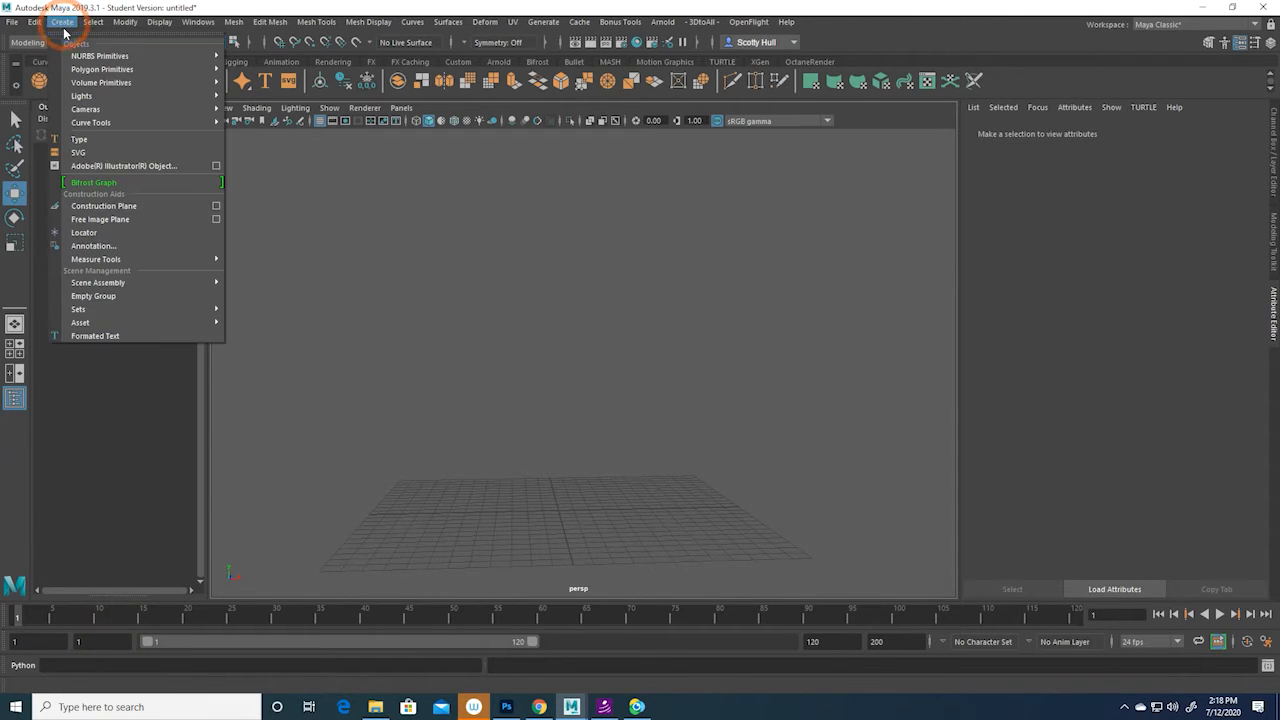
mouse_move(82, 70)
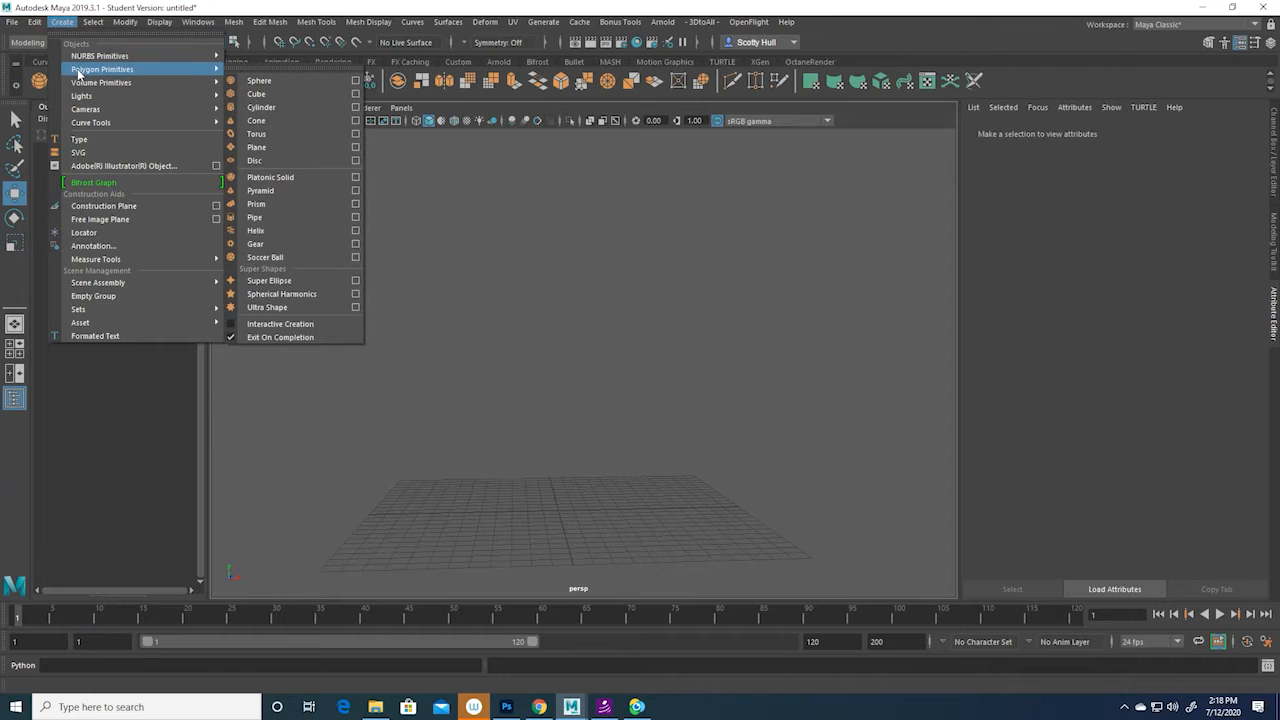
click(253, 95)
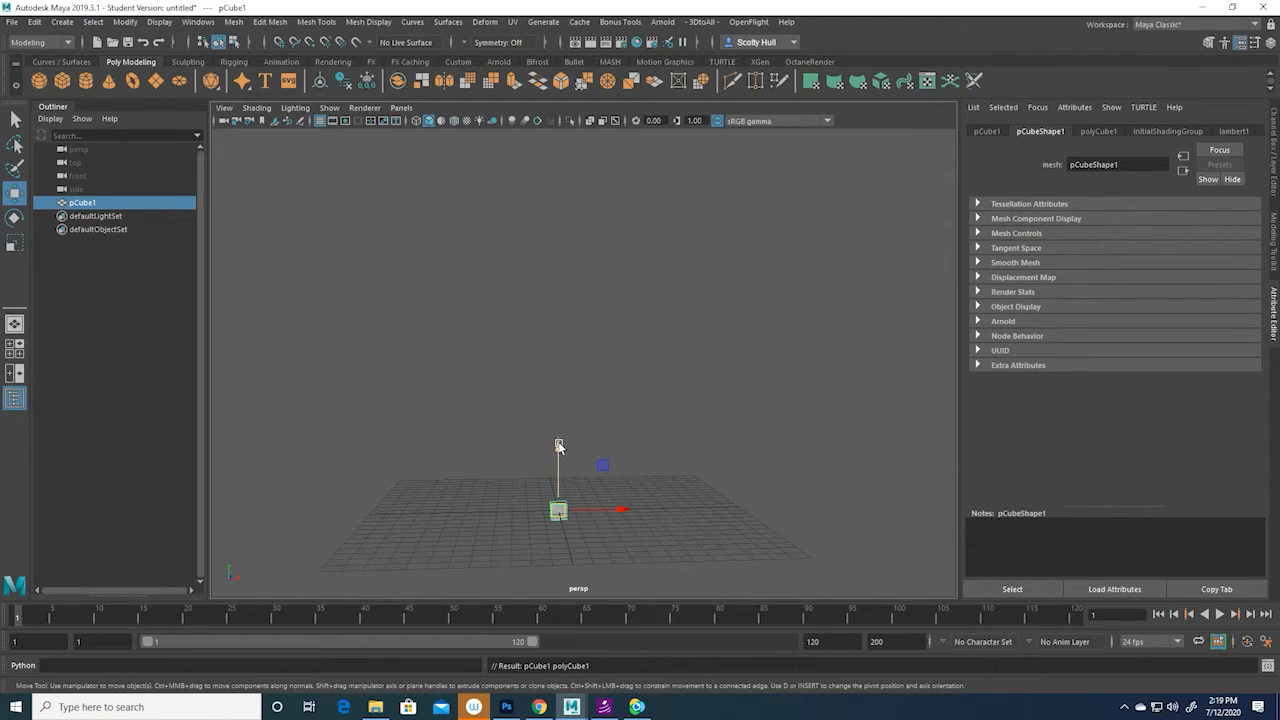
key(f)
alt+drag(466, 374, 555, 404)
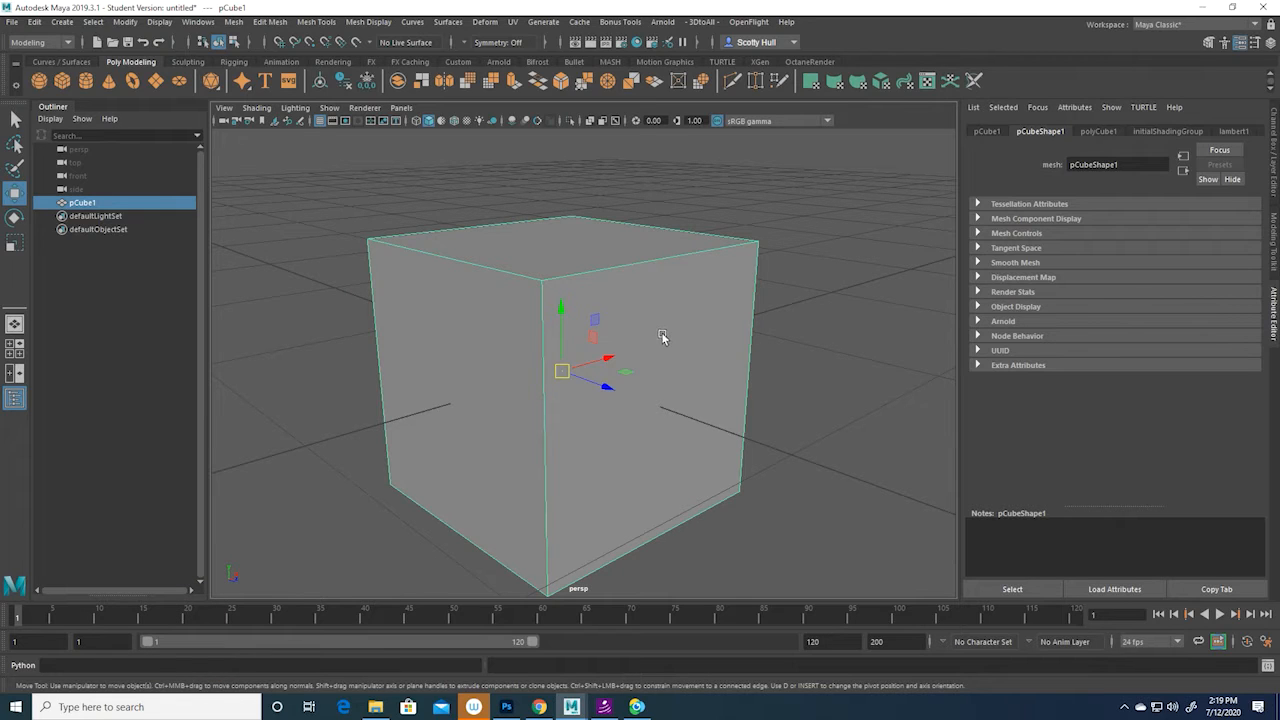
alt+drag(672, 351, 677, 320)
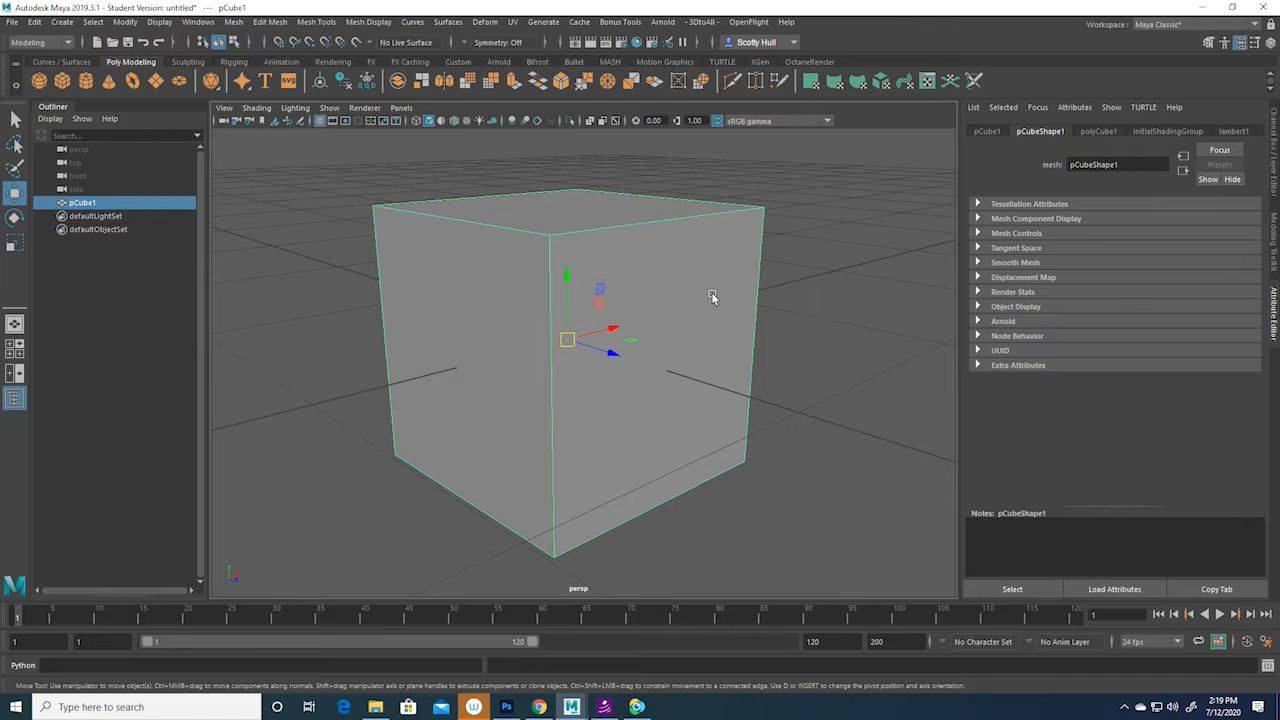
- Hide the Outliner to widen the viewport, keeping the whole cube in view
mouse_move(693, 301)
right_down()
mouse_move(745, 284)
mouse_move(686, 294)
right_up()
alt+drag(717, 326, 567, 291)
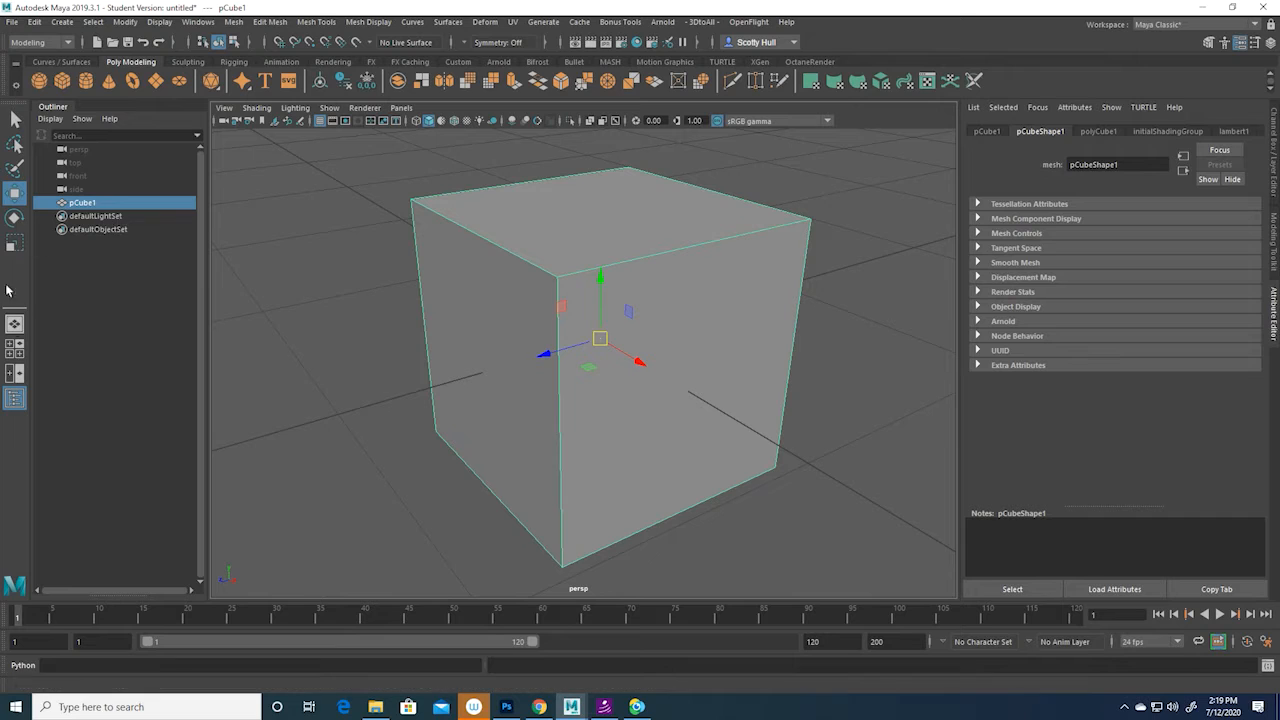
click(15, 398)
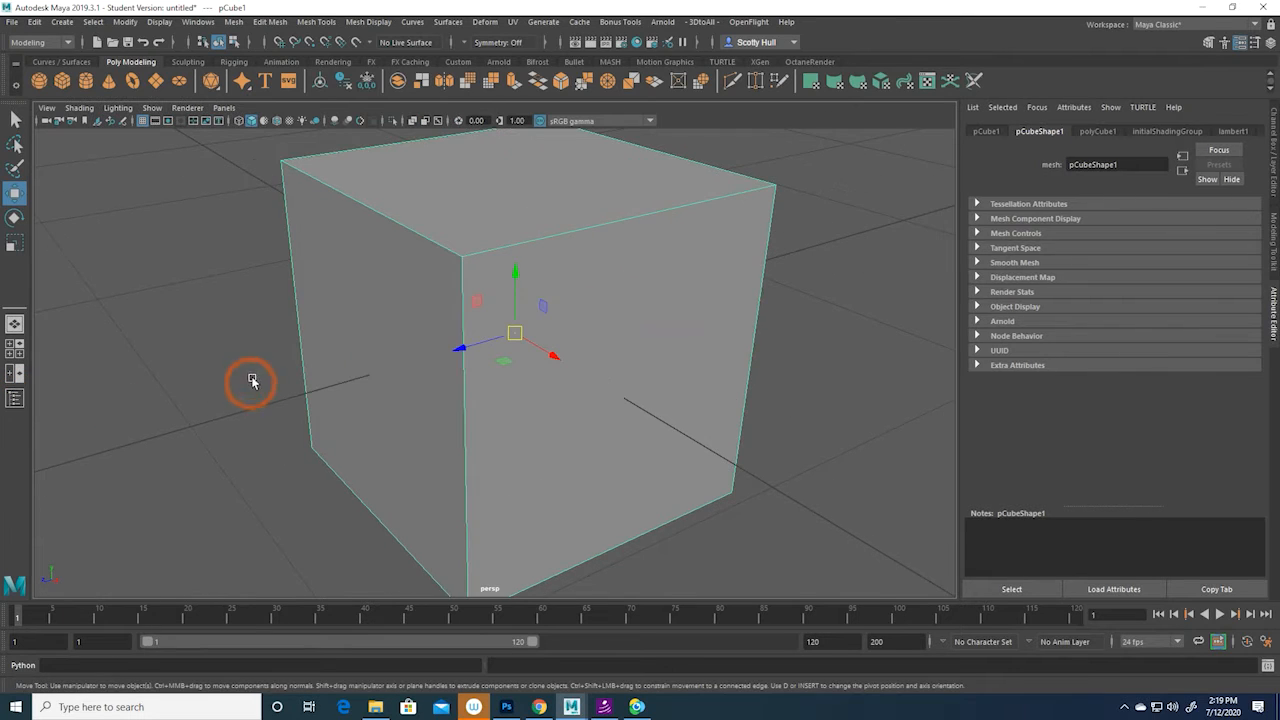
scroll(295, 377, down, 1)
scroll(295, 378, down, 3)
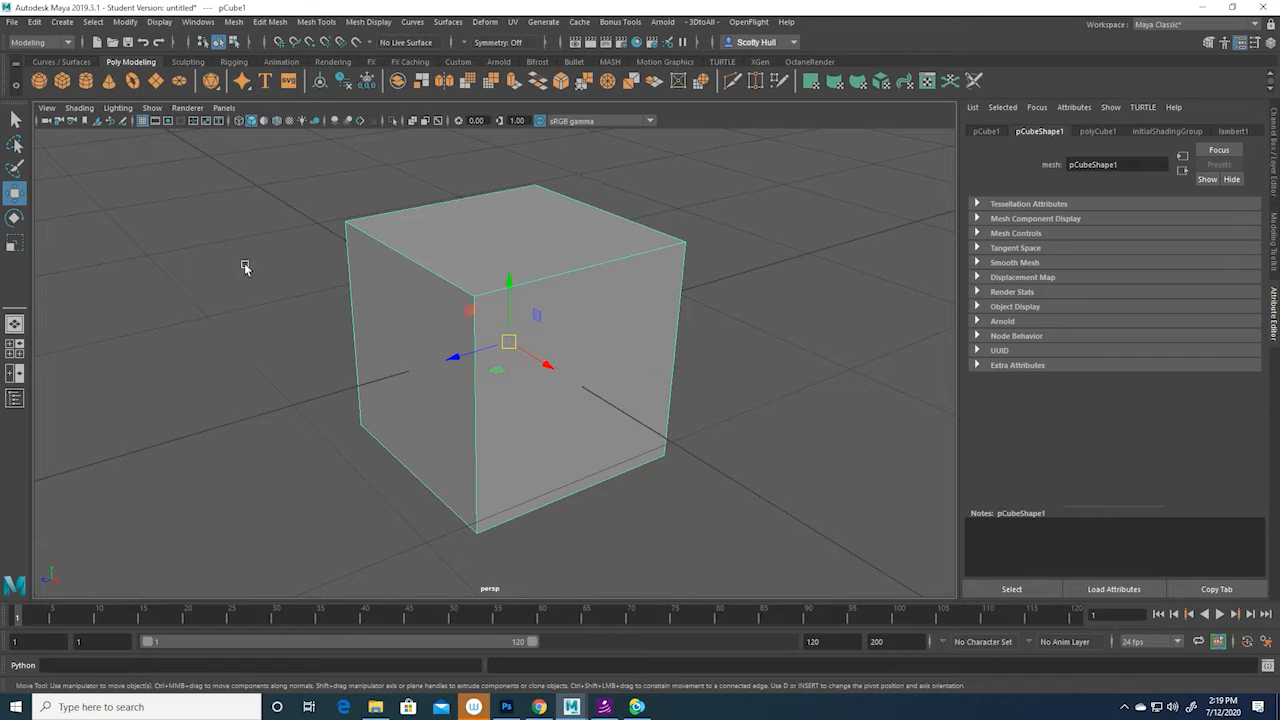
- Switch the cube to vertex selection mode
right_click(399, 282)
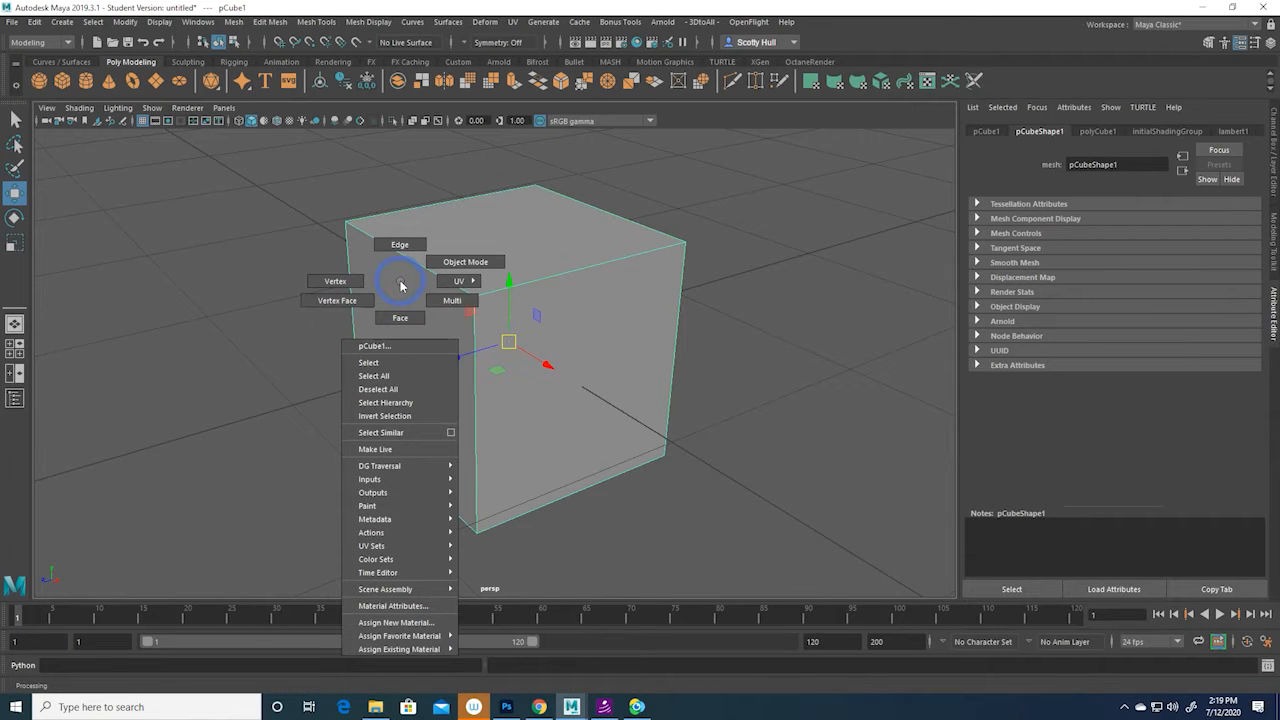
mouse_move(400, 286)
right_down()
mouse_move(405, 246)
mouse_move(331, 283)
mouse_move(400, 282)
right_up()
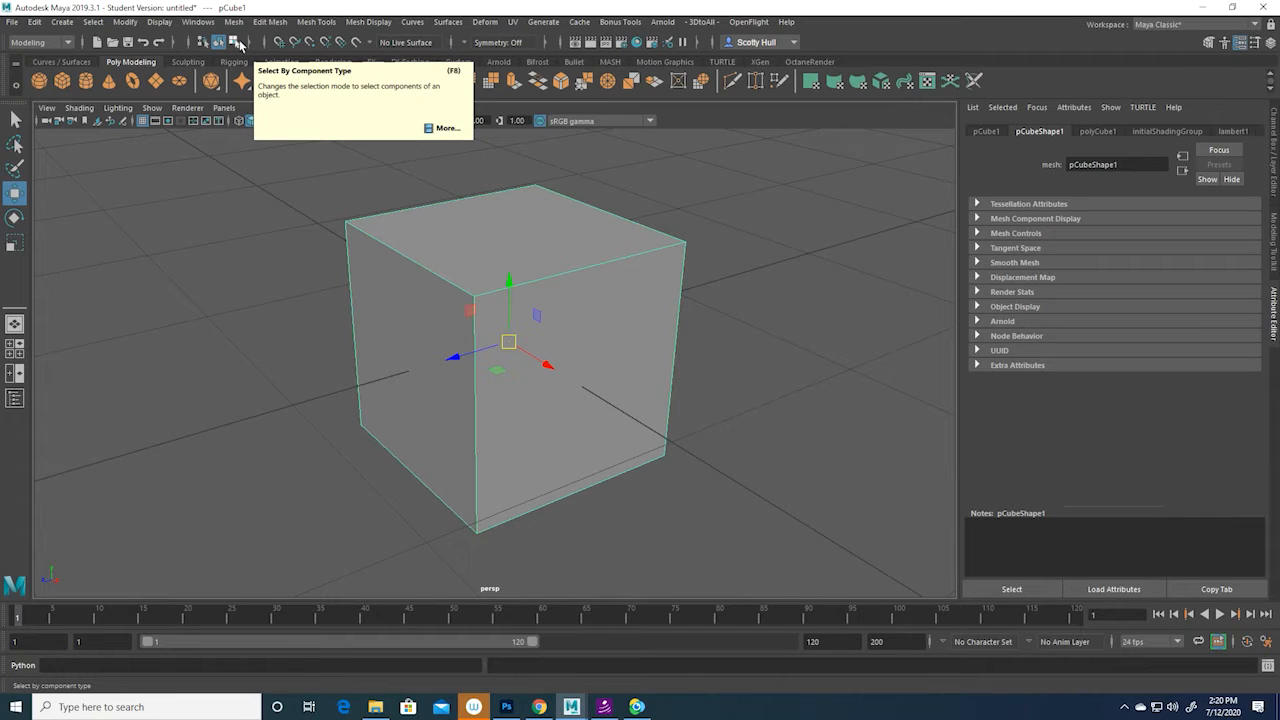
click(294, 292)
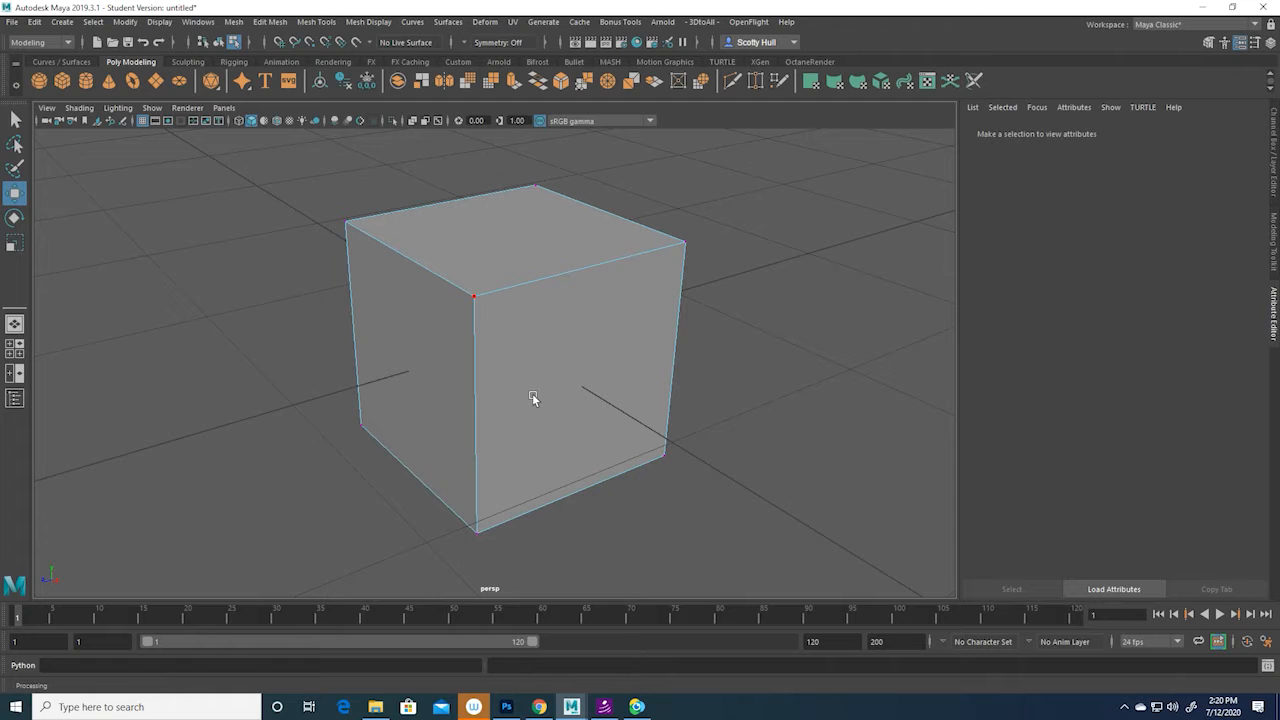
- Try pulling one top corner vertex freely outward from the cube, and undo the move
alt+drag(720, 374, 668, 388)
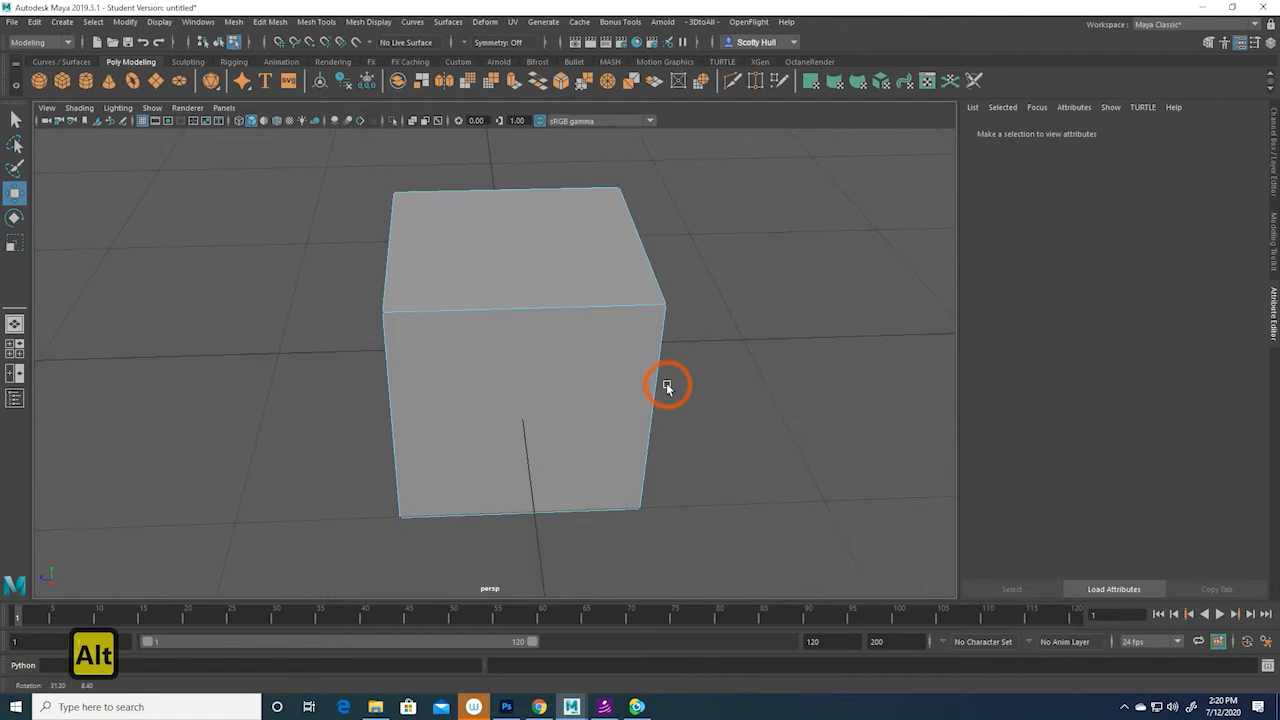
scroll(665, 330, up, 2)
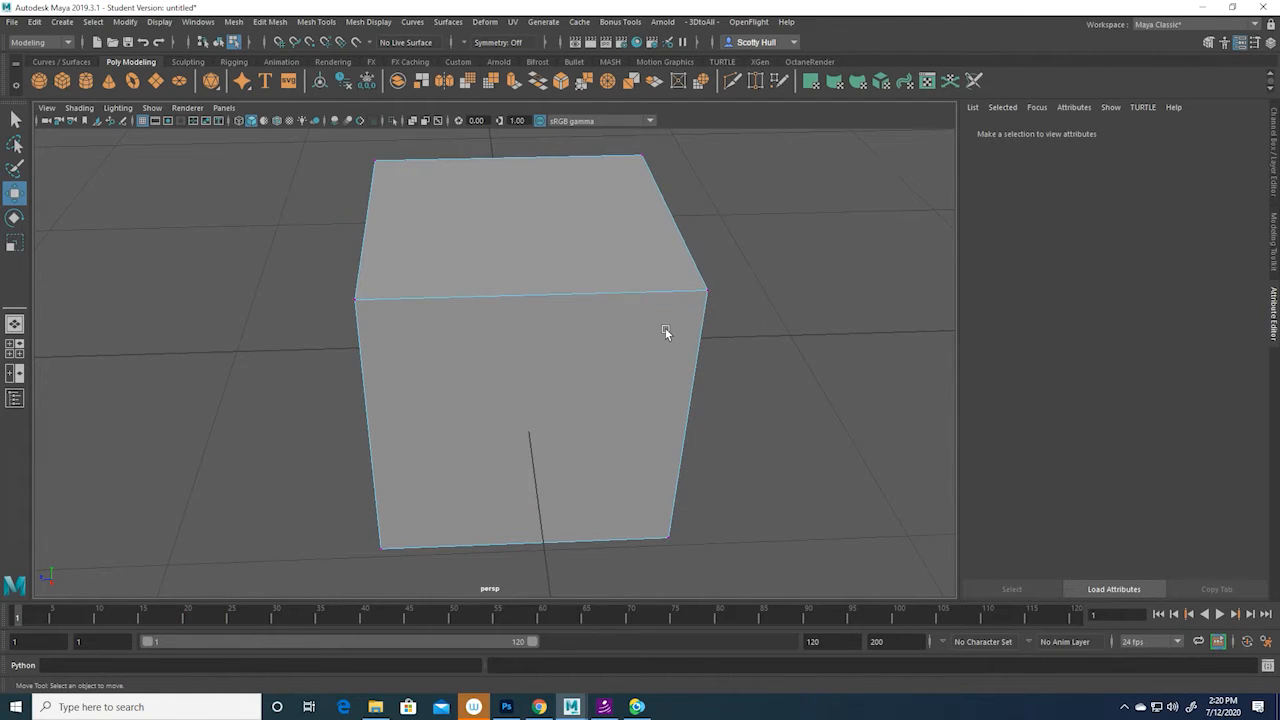
alt+drag(665, 330, 591, 449)
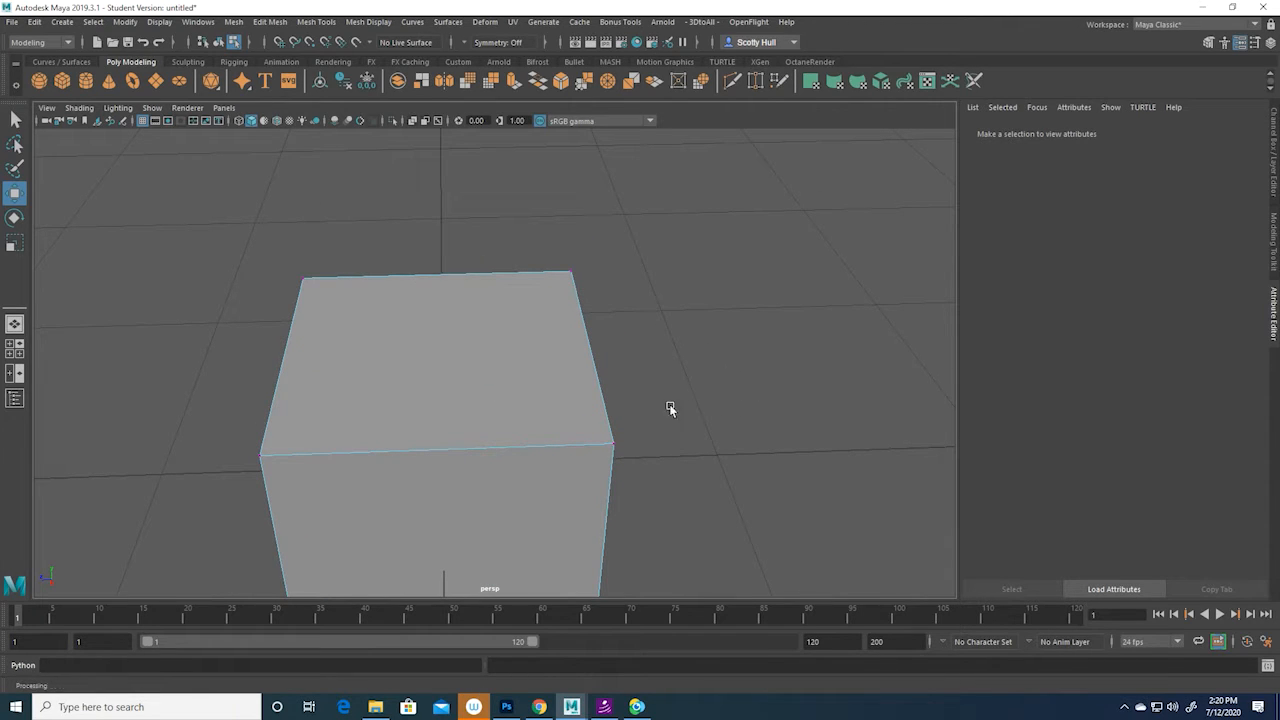
click(616, 444)
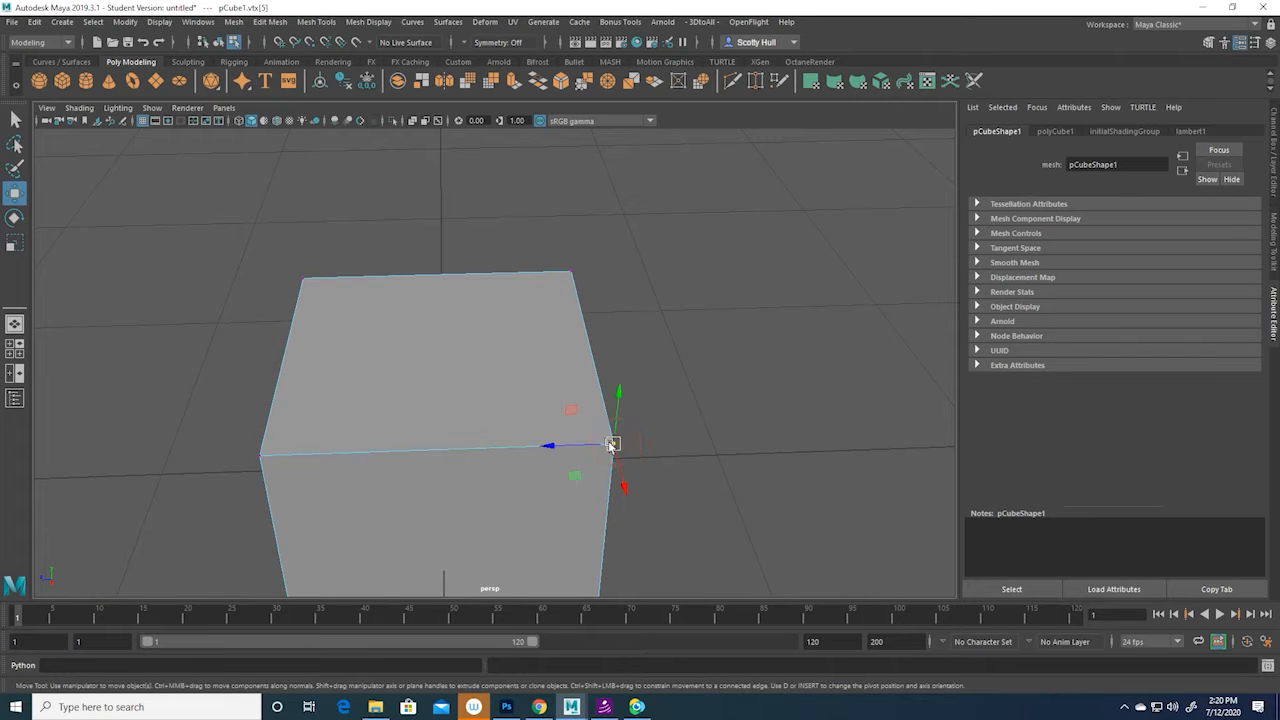
drag(612, 443, 760, 385)
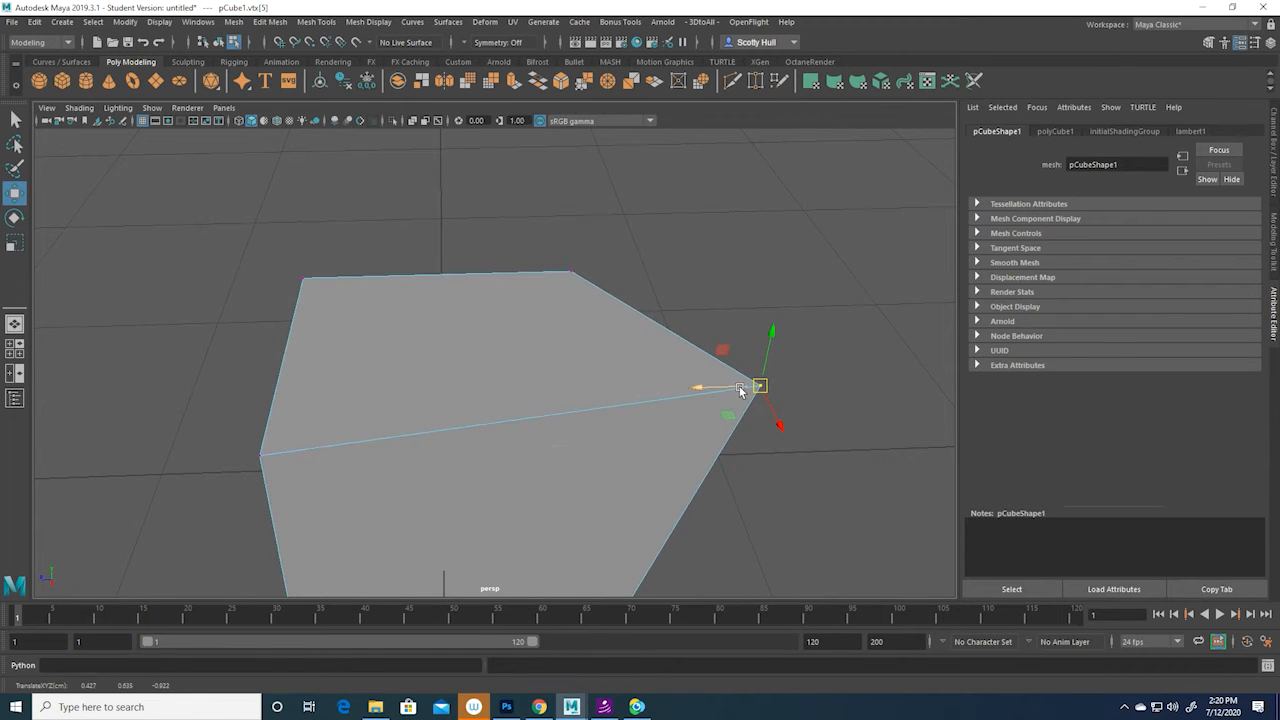
key(ctrl+z)
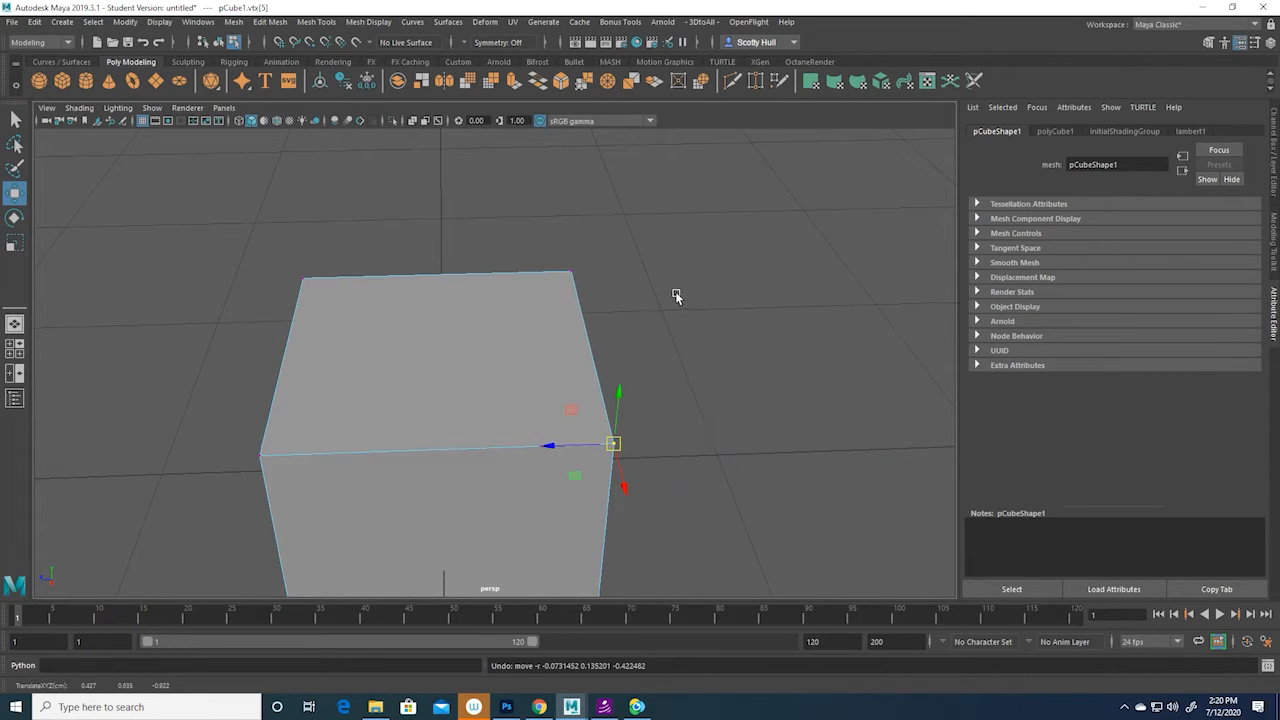
- Add the other three top corner vertices to the selection, and reduce it to a single corner vertex again
alt+drag(618, 245, 665, 182)
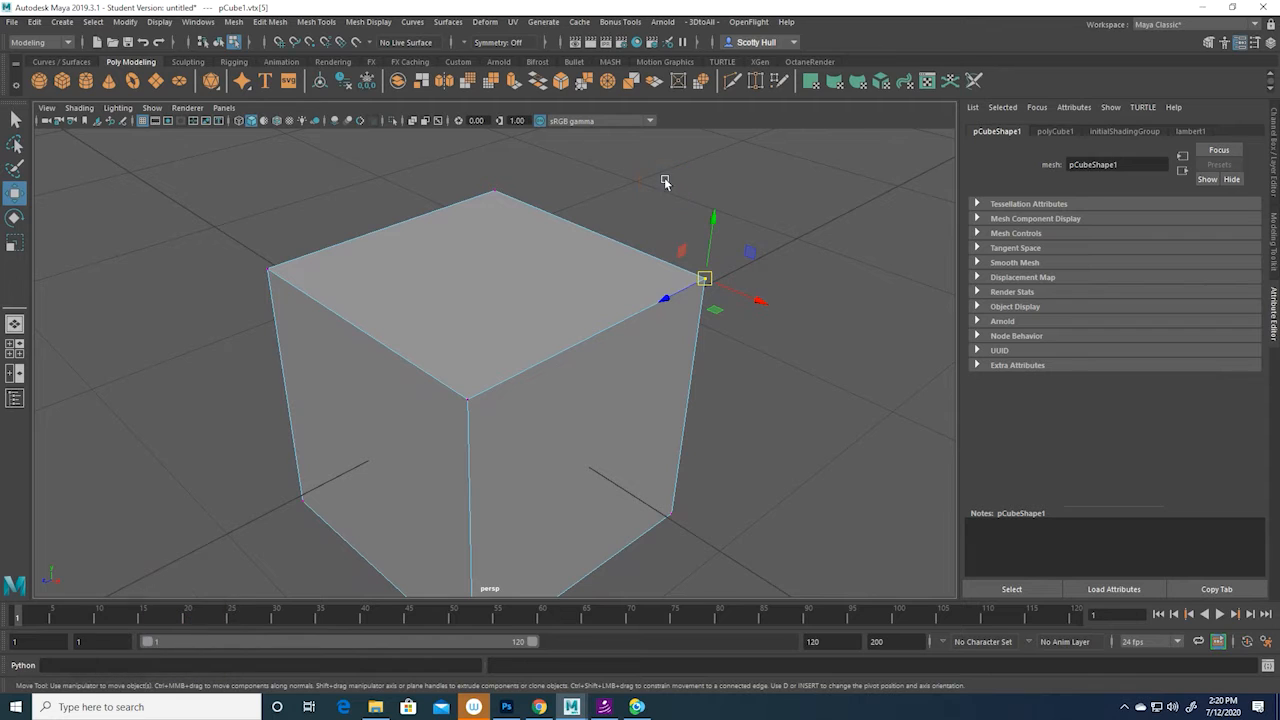
shift+click(464, 400)
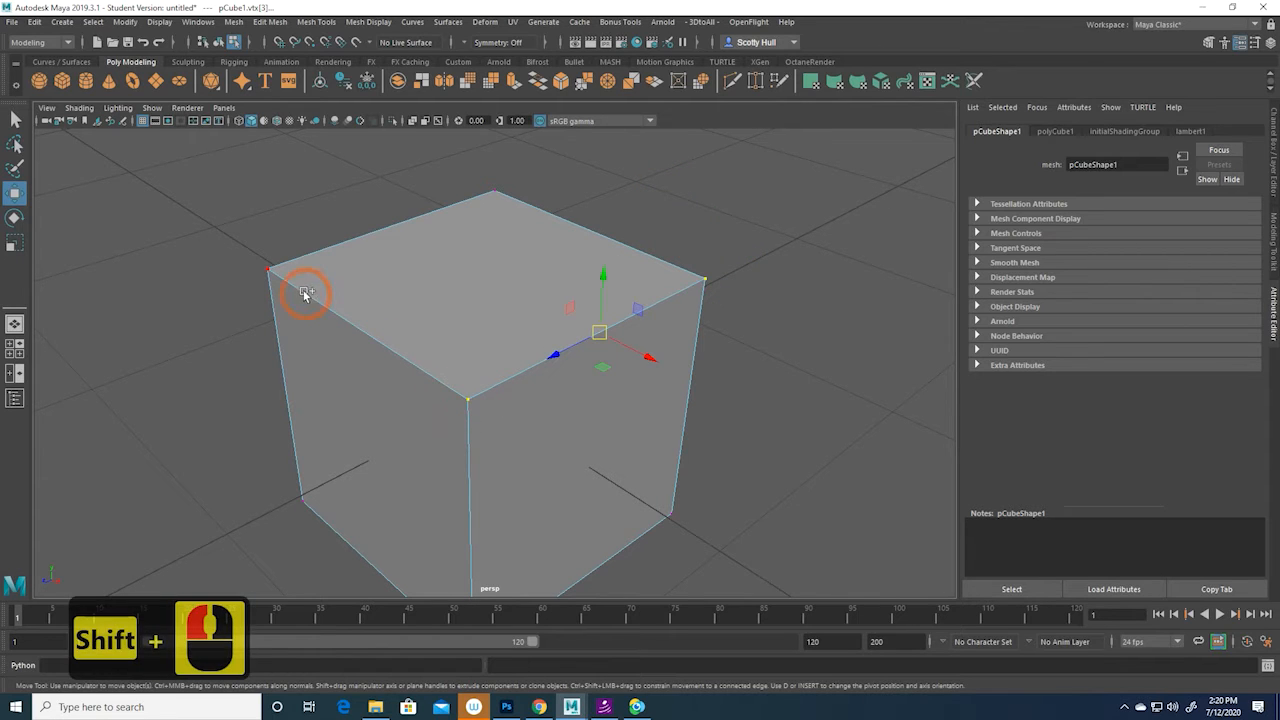
shift+click(270, 268)
shift+click(492, 191)
alt+drag(780, 234, 741, 236)
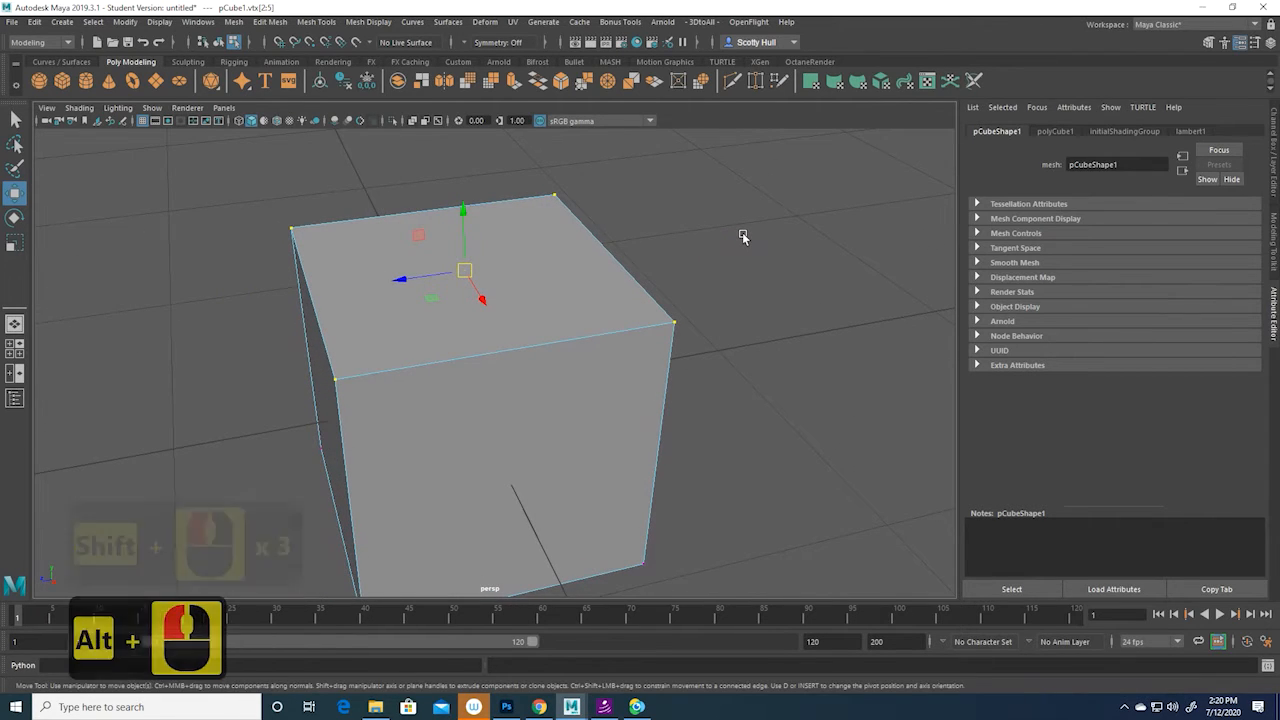
click(675, 323)
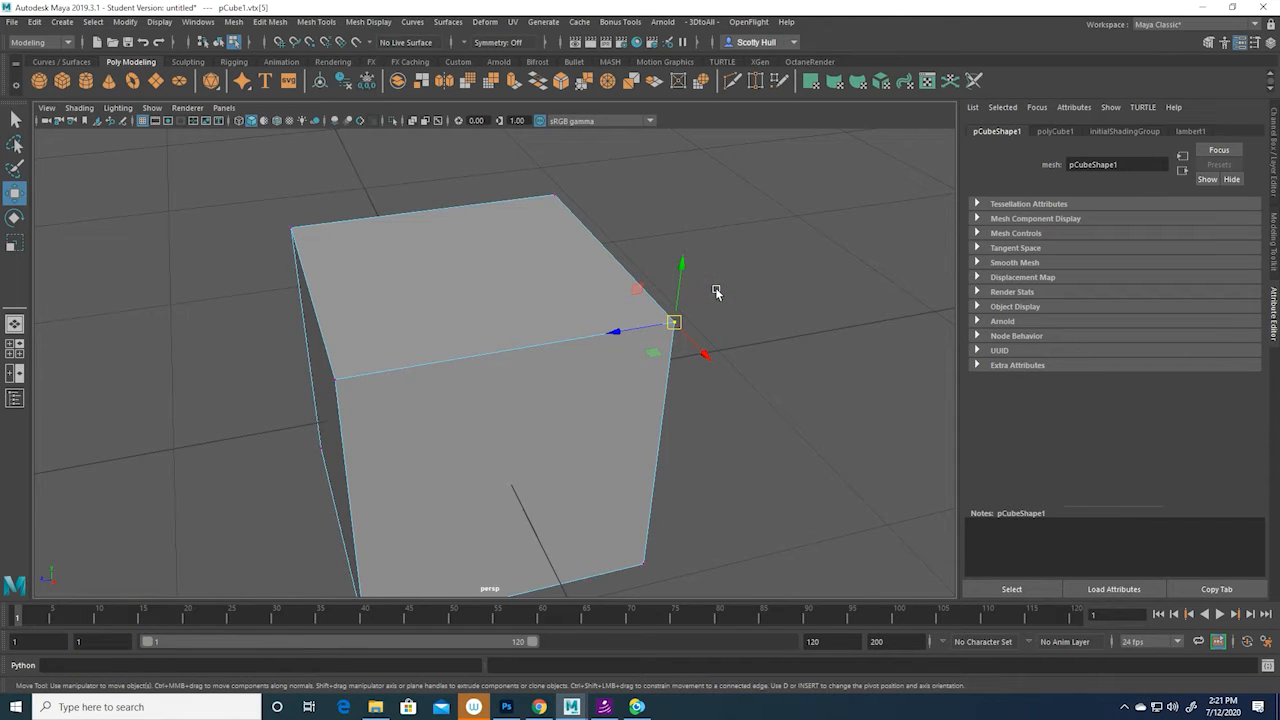
alt+drag(717, 226, 742, 222)
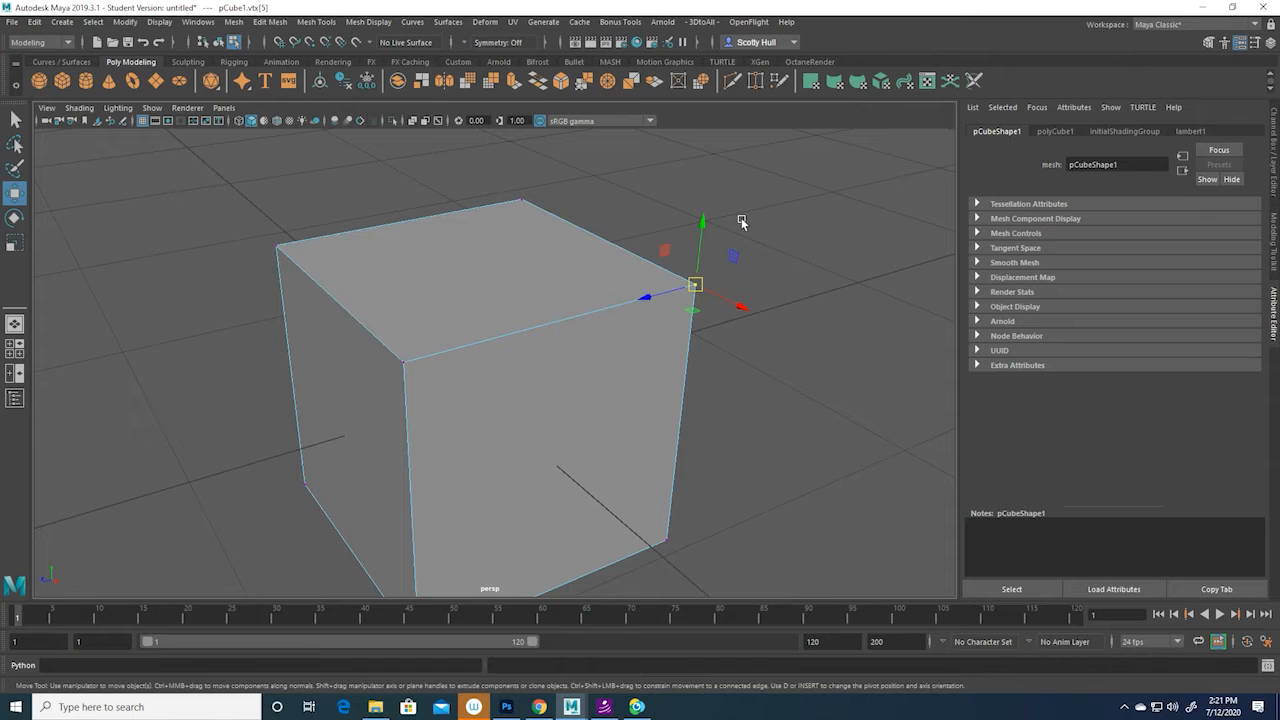
- Switch the cube to edge selection mode
right_click(501, 335)
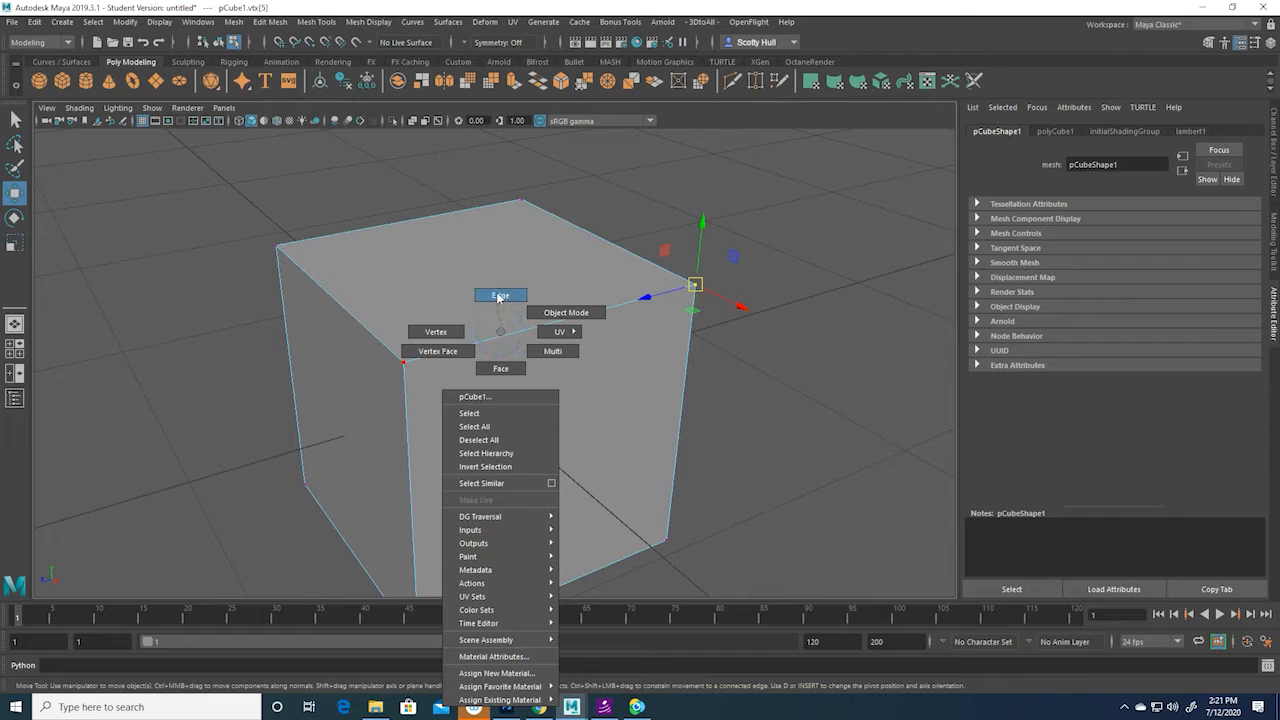
click(499, 296)
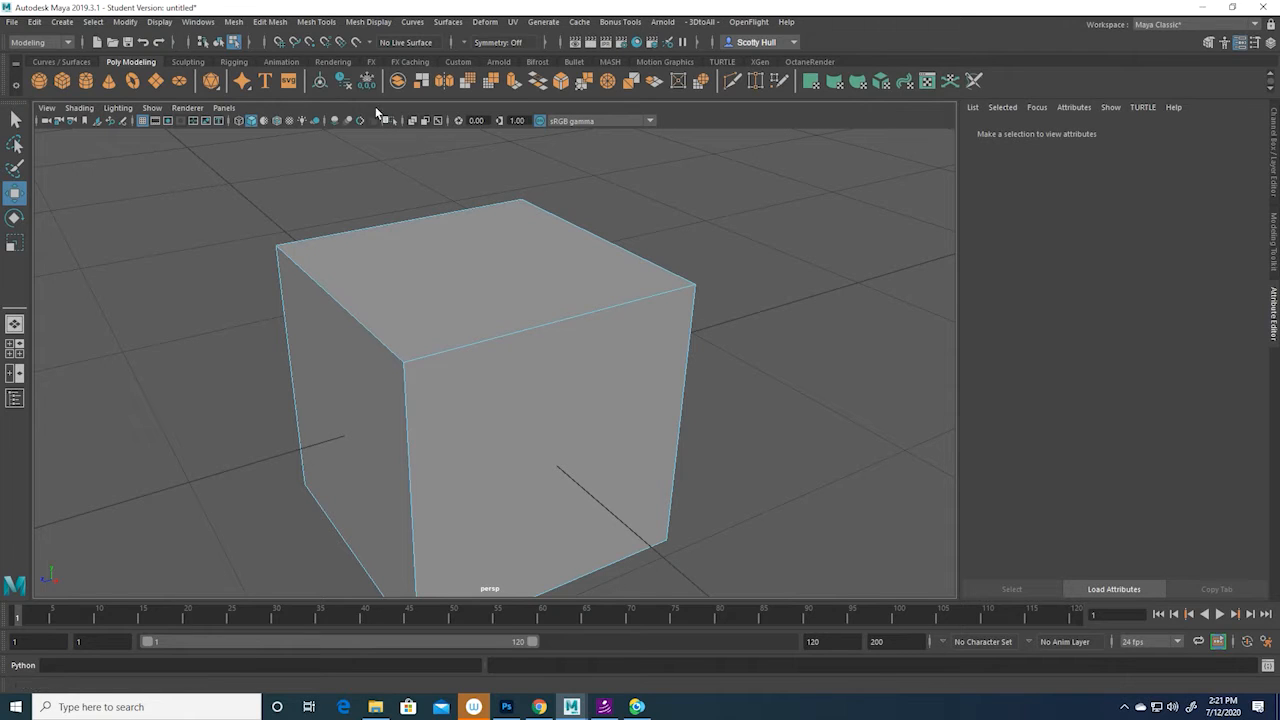
click(250, 42)
click(256, 42)
click(274, 43)
click(286, 43)
- Select individual edges of the cube's top face one after another
click(374, 334)
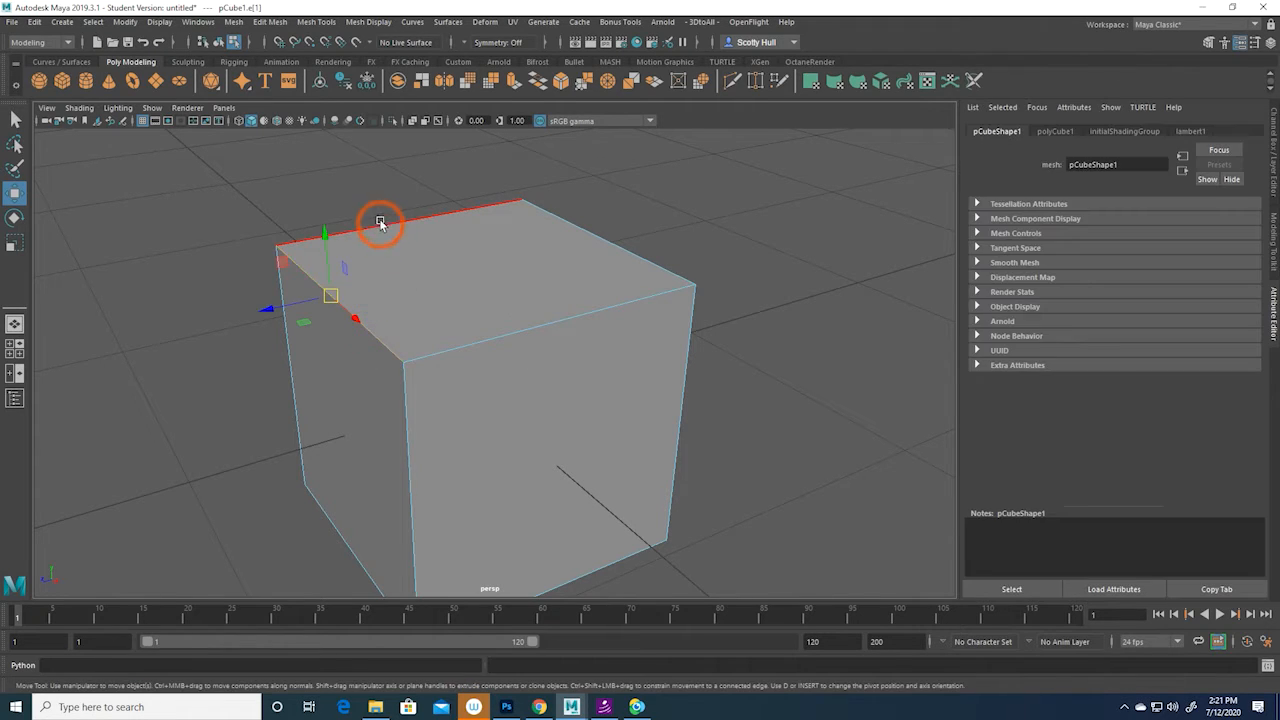
click(380, 222)
click(593, 234)
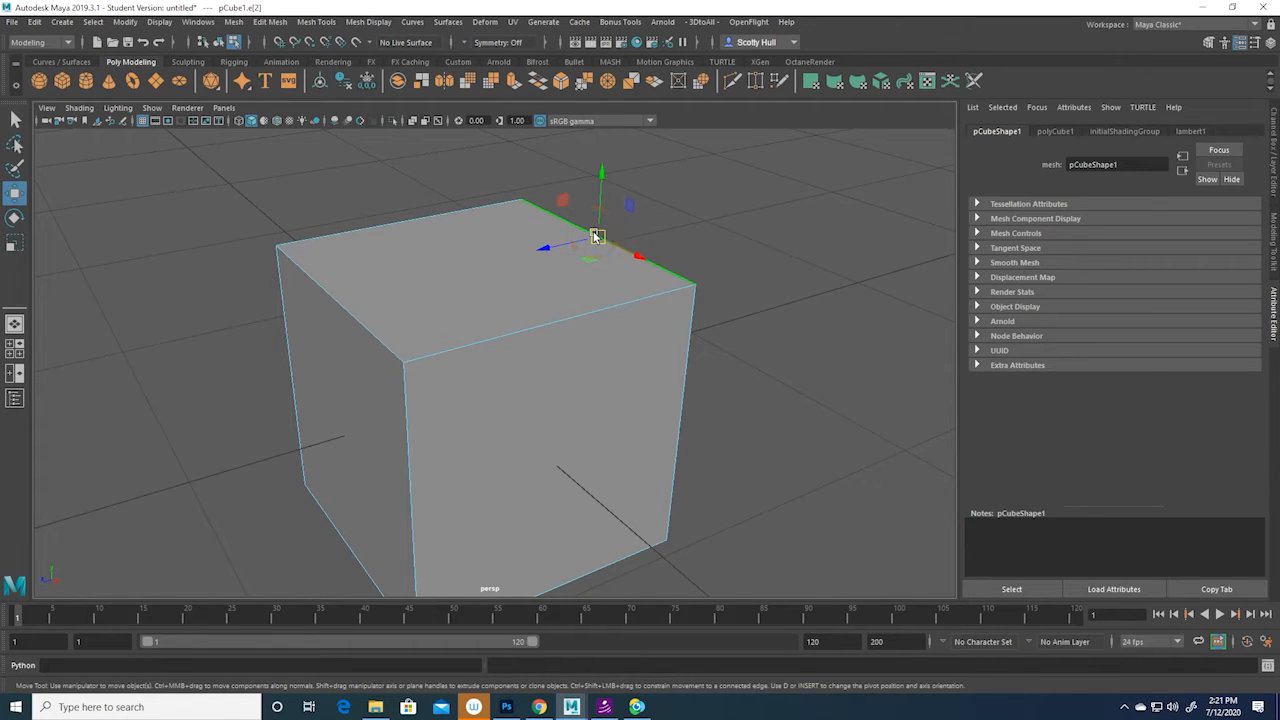
- Extend the selection to three edges of the top face, and replace it with only one of those edges
shift+click(577, 311)
shift+click(388, 340)
shift+click(364, 332)
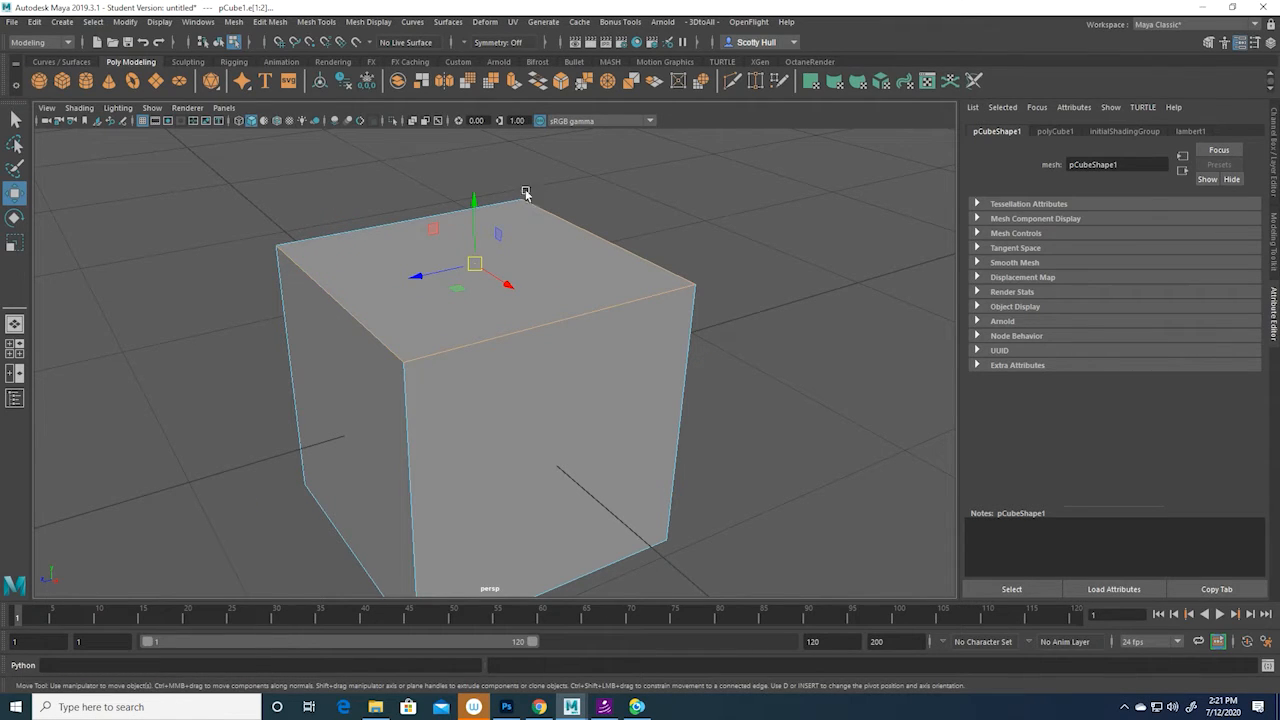
click(649, 217)
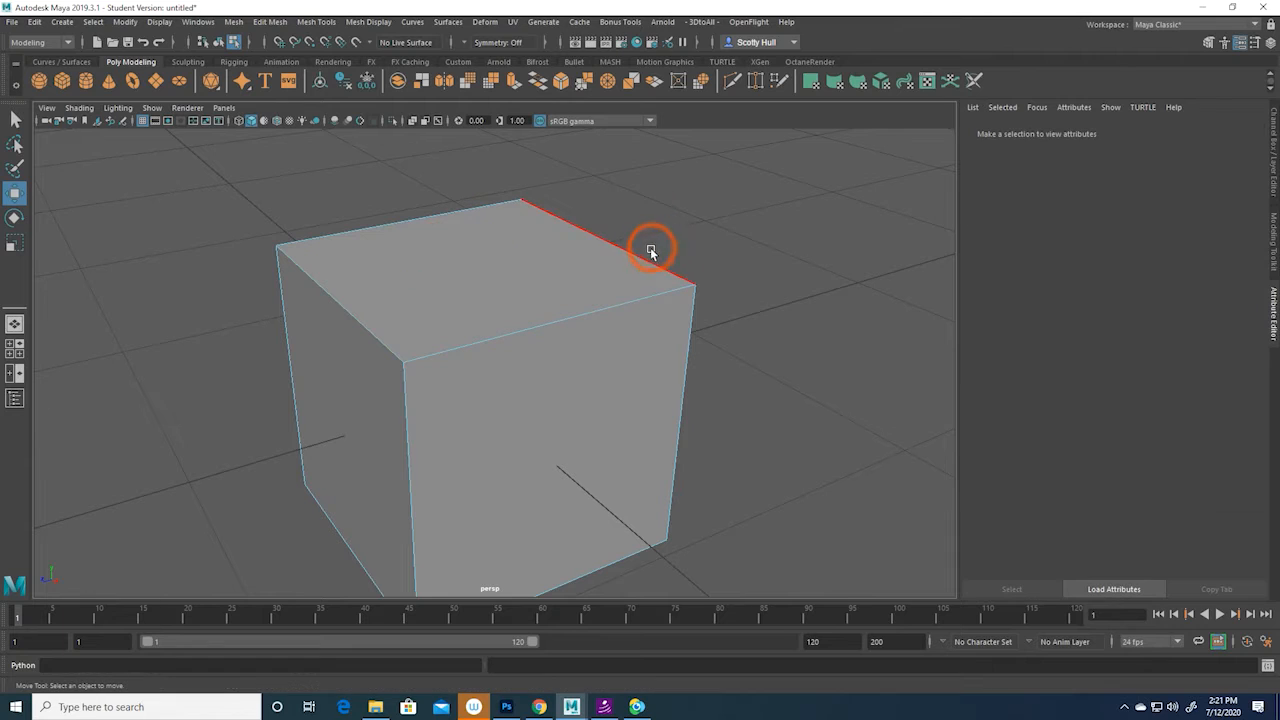
click(648, 262)
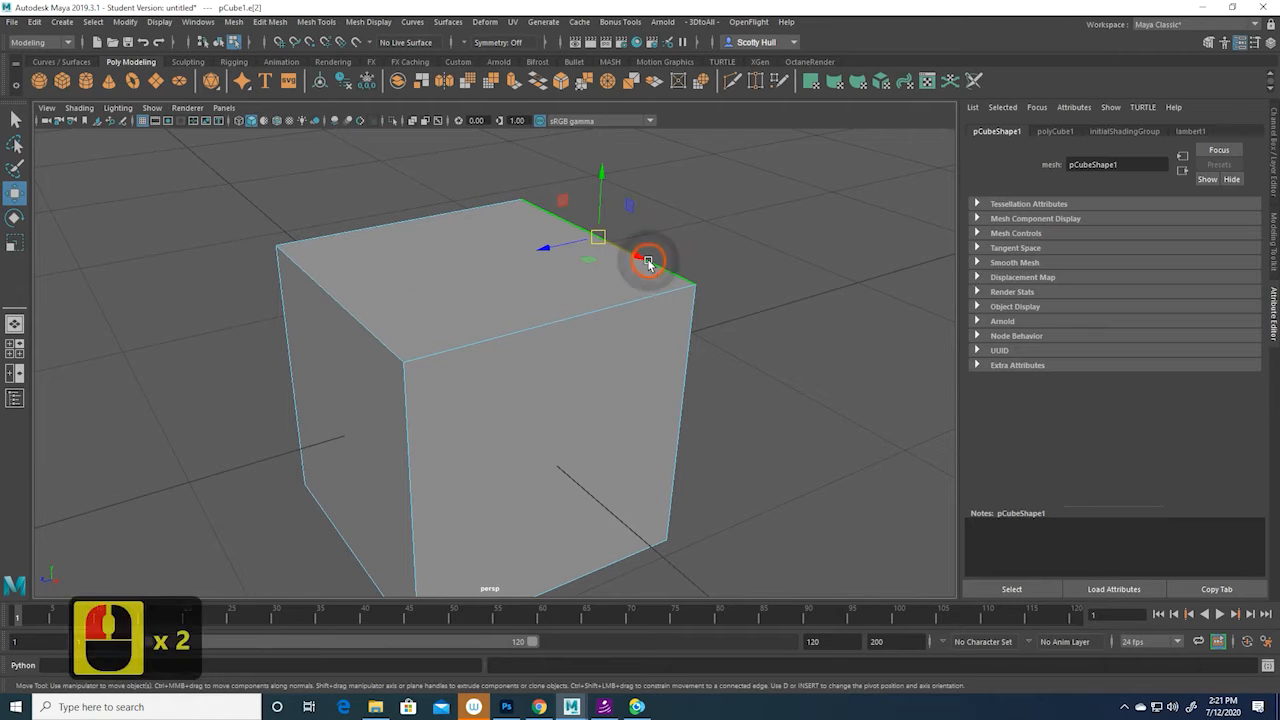
- Switch the cube to face selection mode, select its top face, and clear the selection
right_click(485, 291)
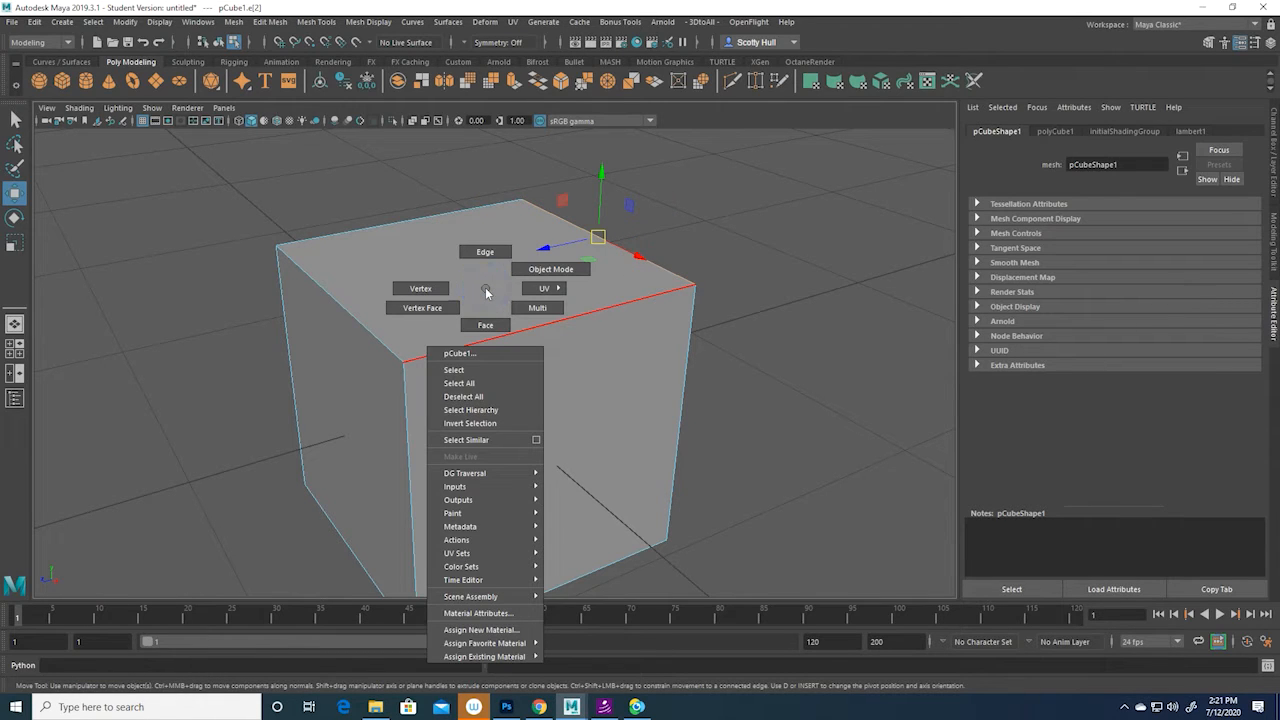
right_drag(485, 290, 485, 328)
right_drag(485, 328, 485, 328)
click(475, 279)
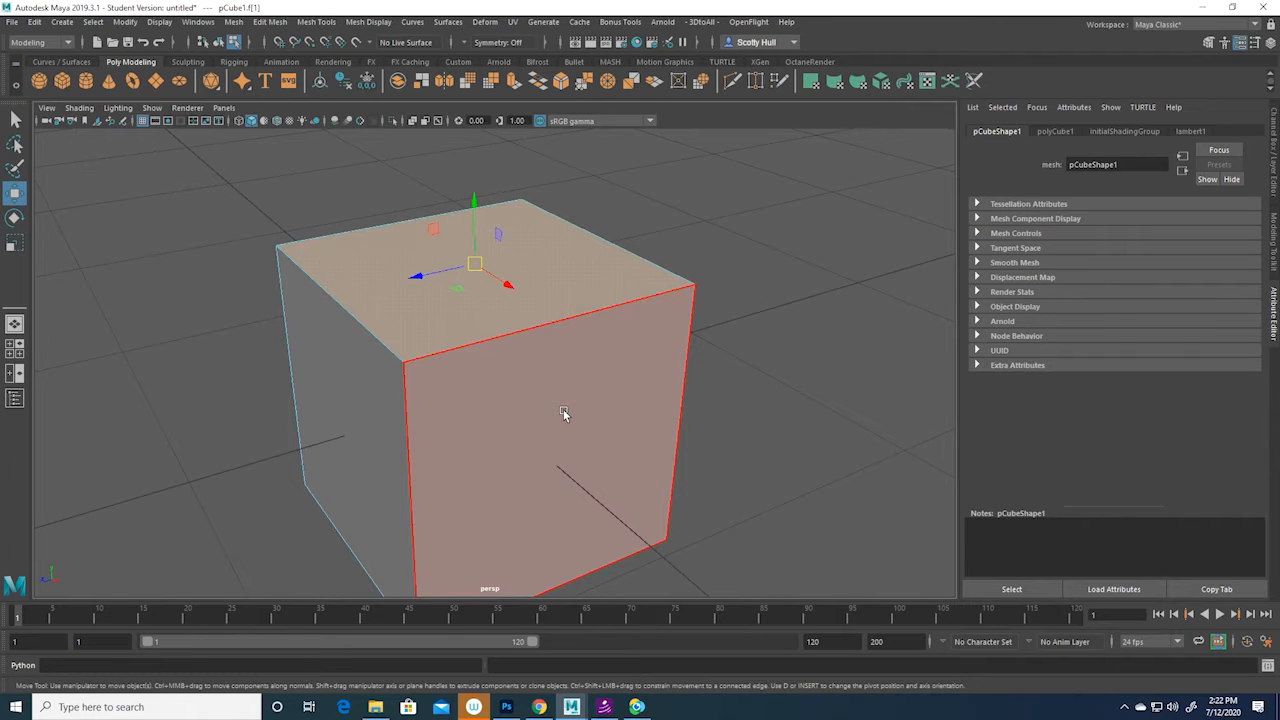
click(722, 264)
alt+drag(763, 246, 746, 323)
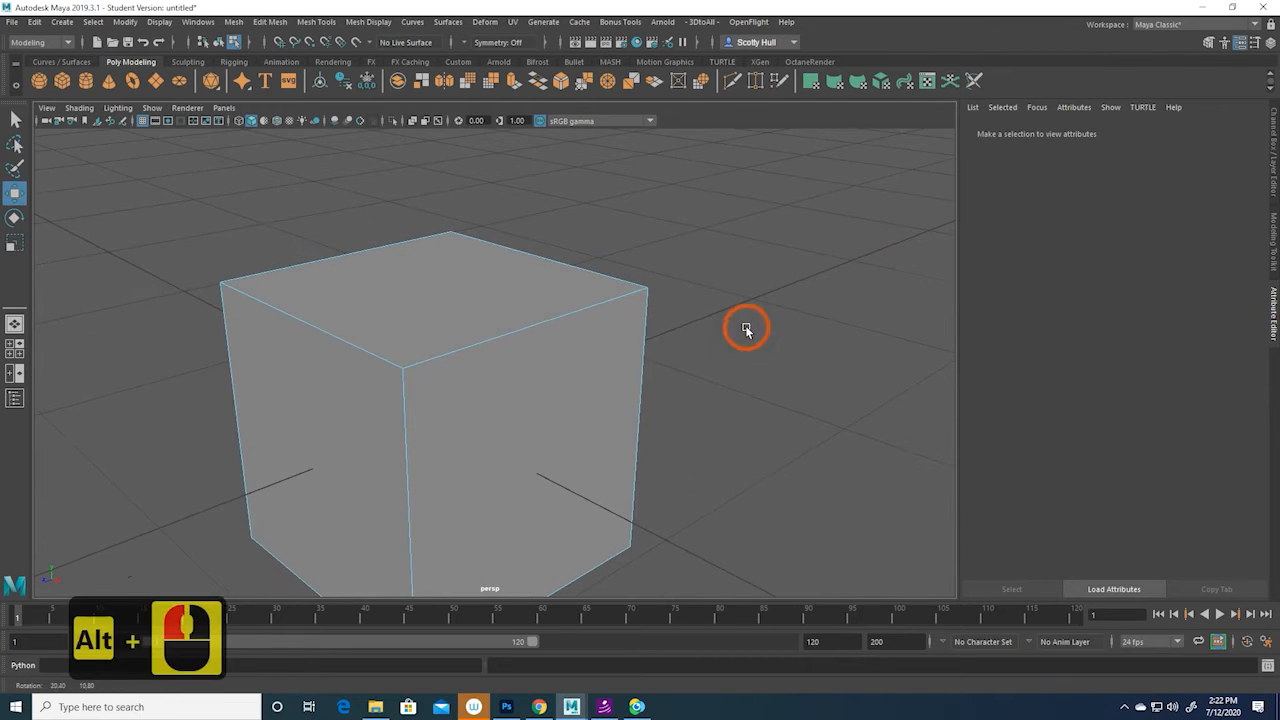
alt+drag(541, 402, 586, 343)
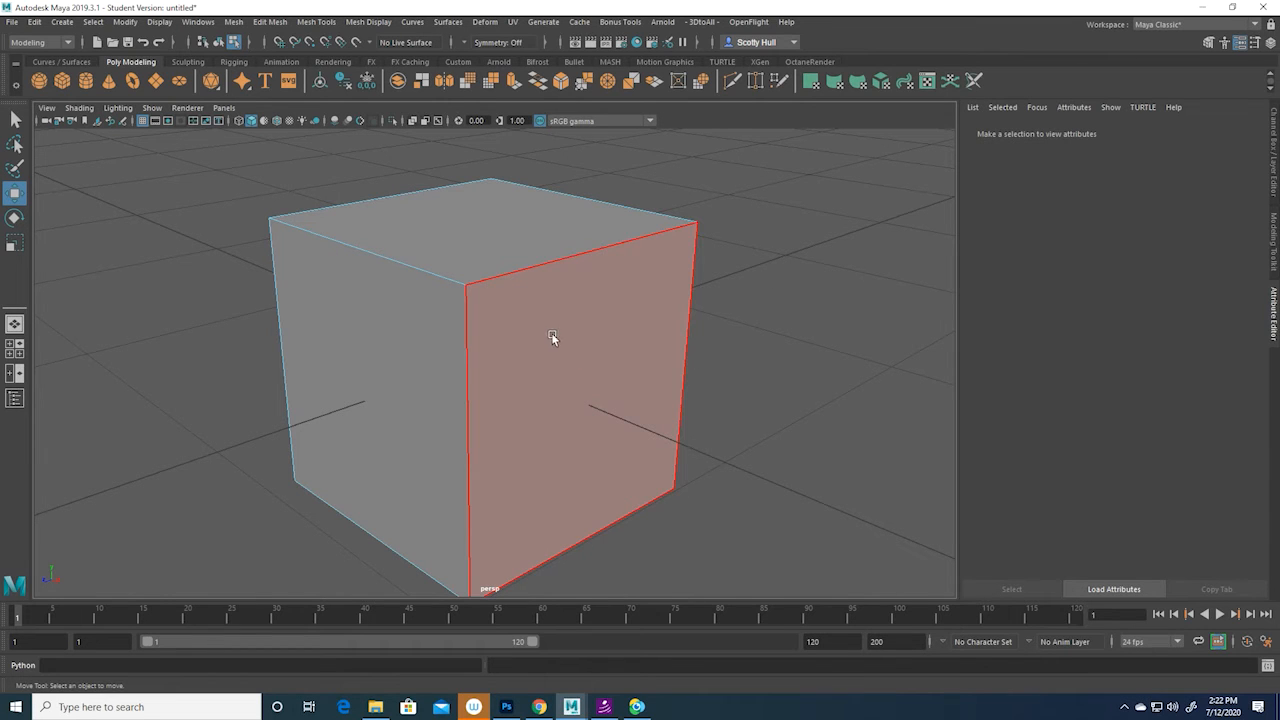
alt+drag(551, 333, 554, 289)
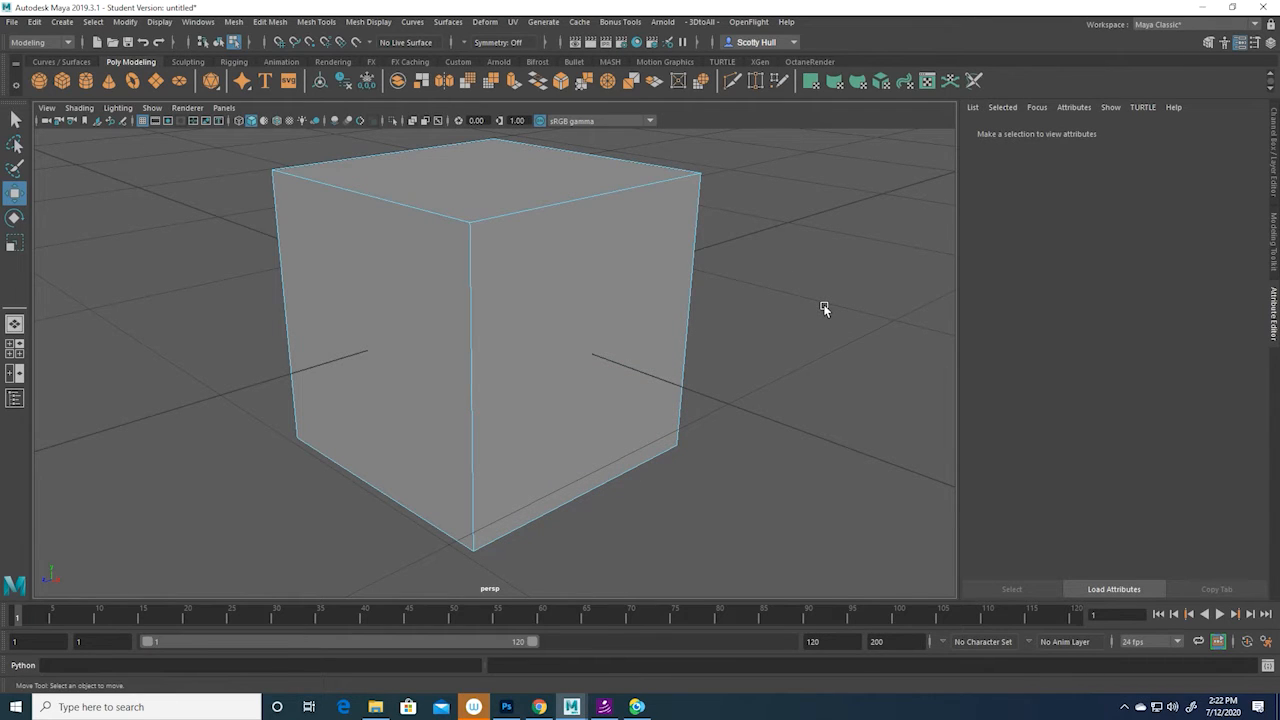
scroll(824, 293, down, 2)
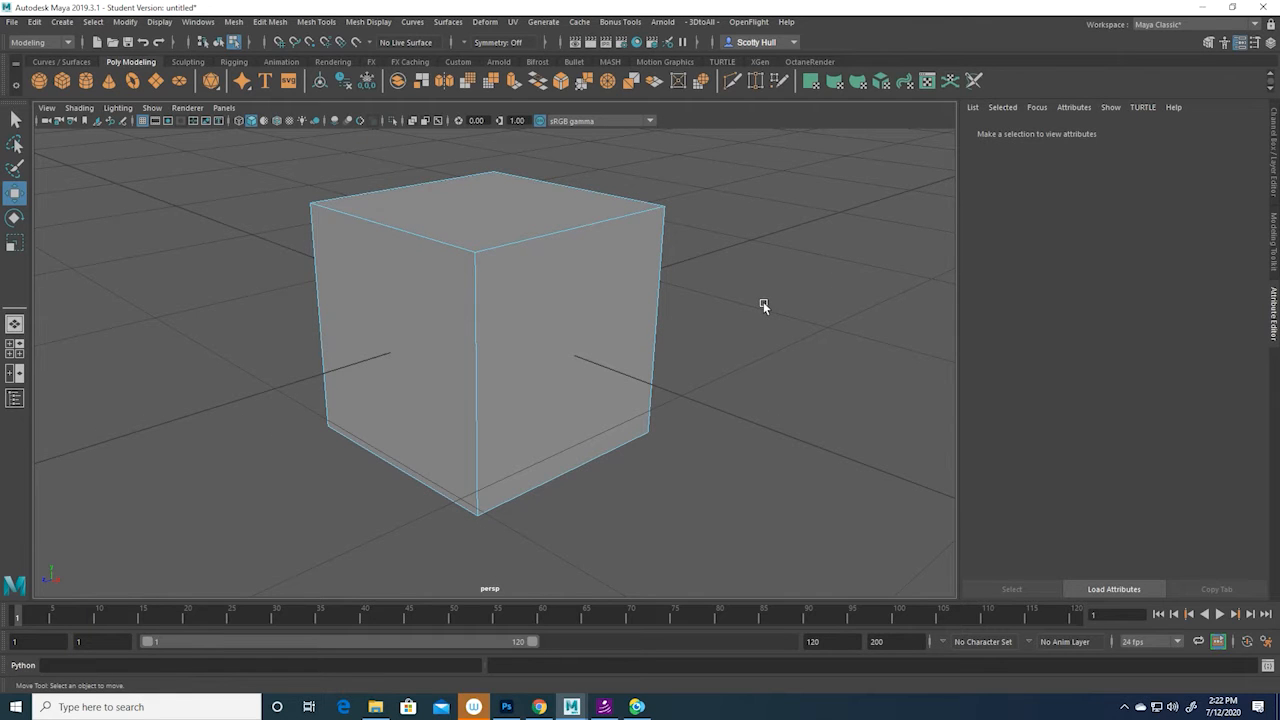
- Return the cube to object mode and show its transform channels in place of its attributes
alt+drag(763, 303, 762, 325)
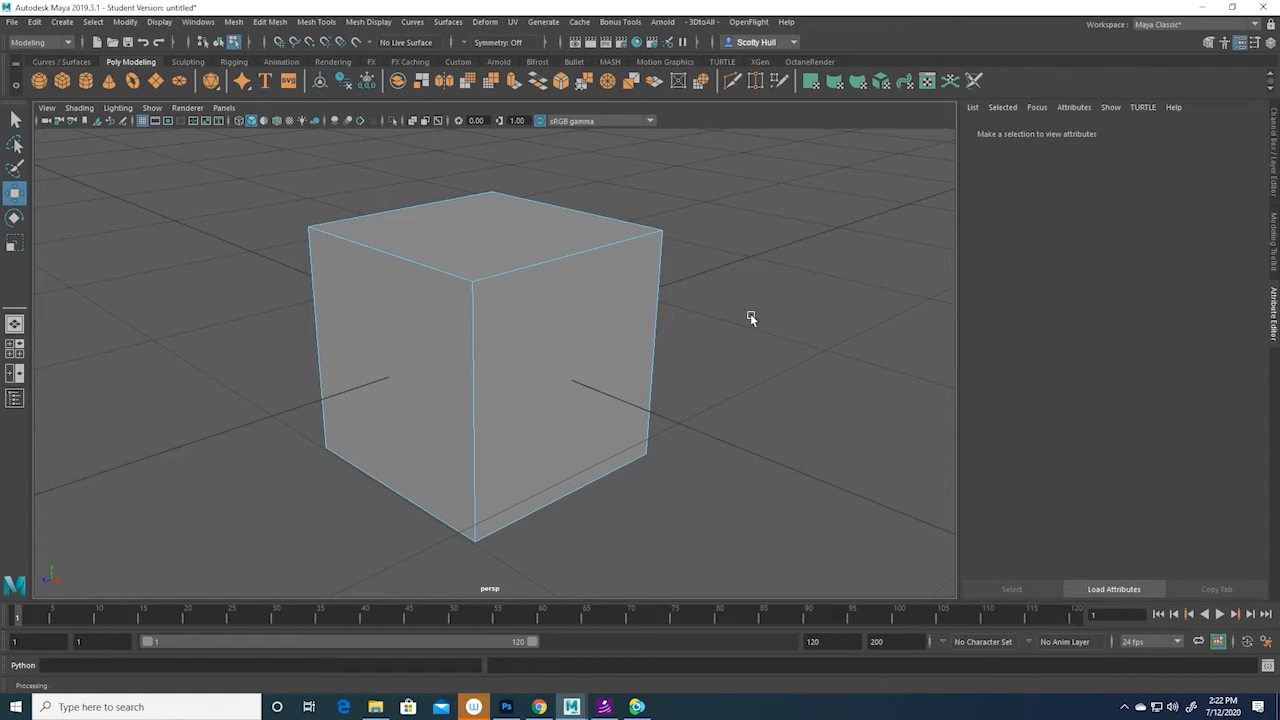
alt+drag(750, 313, 731, 337)
right_drag(646, 311, 697, 293)
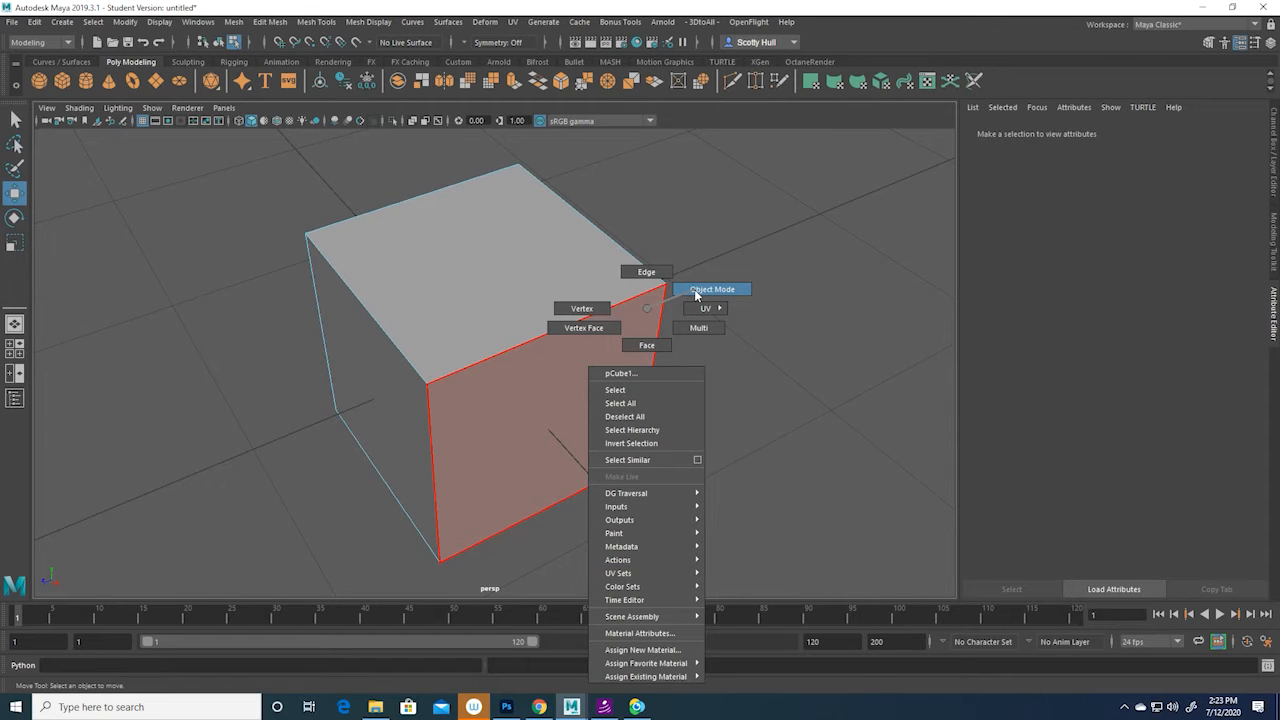
right_drag(697, 293, 694, 290)
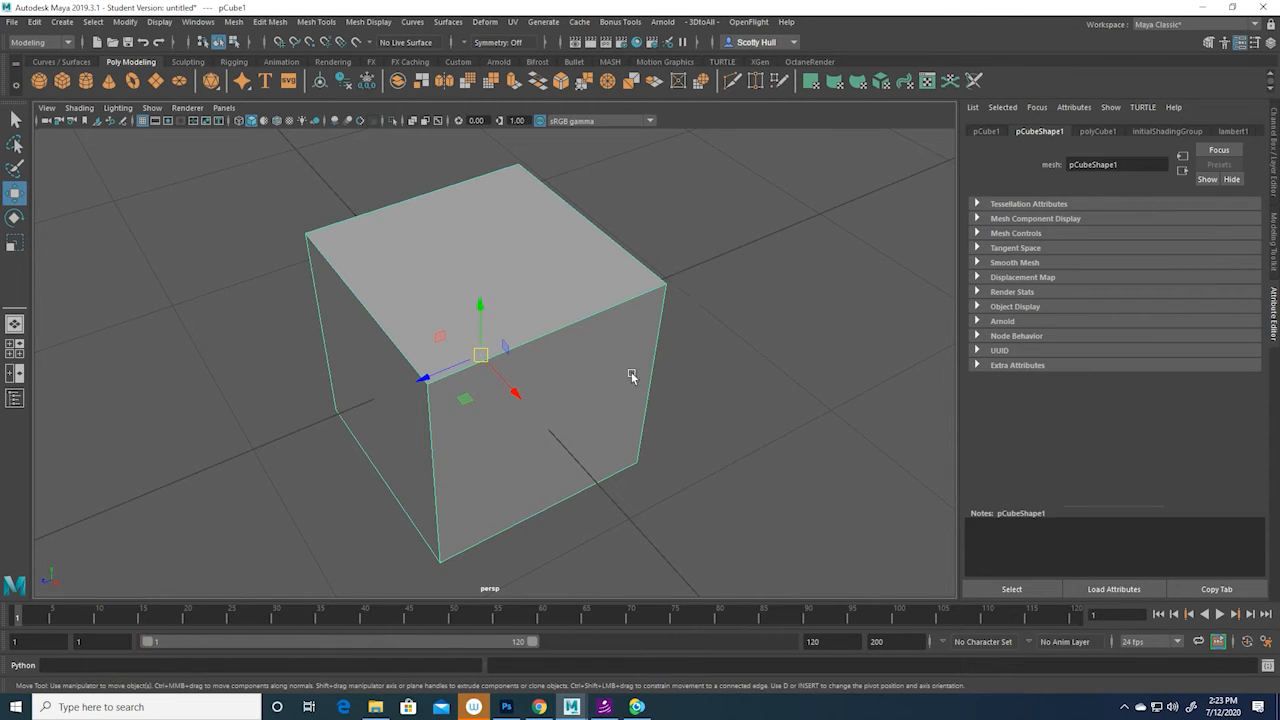
alt+drag(703, 357, 717, 329)
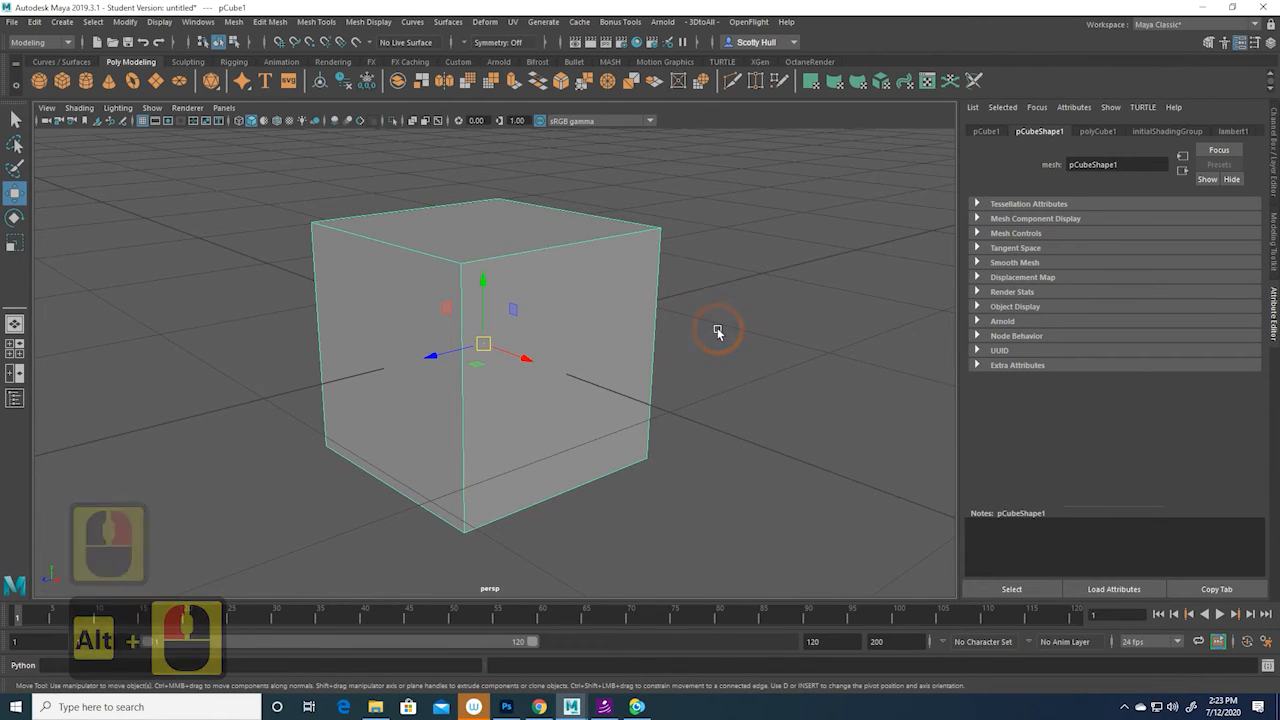
click(1270, 148)
mouse_move(871, 295)
alt+mouse_down()
mouse_move(871, 283)
mouse_move(851, 303)
mouse_move(887, 309)
alt+mouse_up()
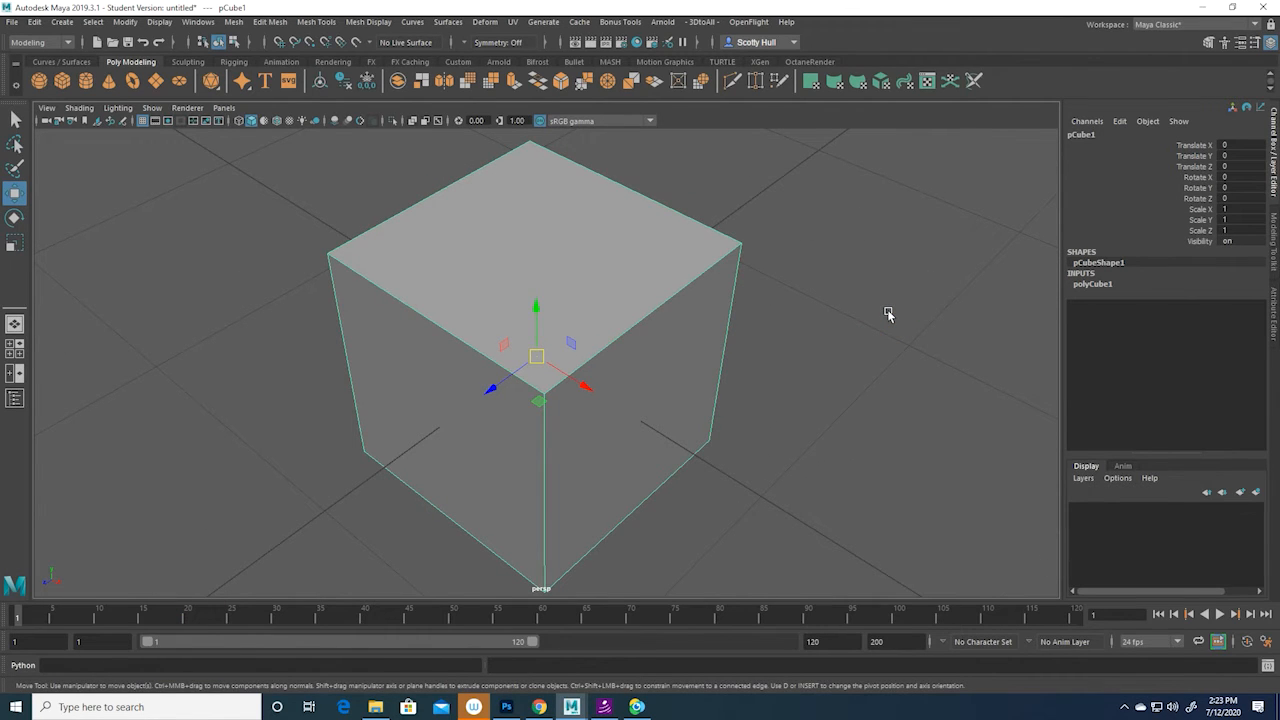
- Display the cube as a smooth mesh preview, and switch it to the cage plus smooth preview
key(3)
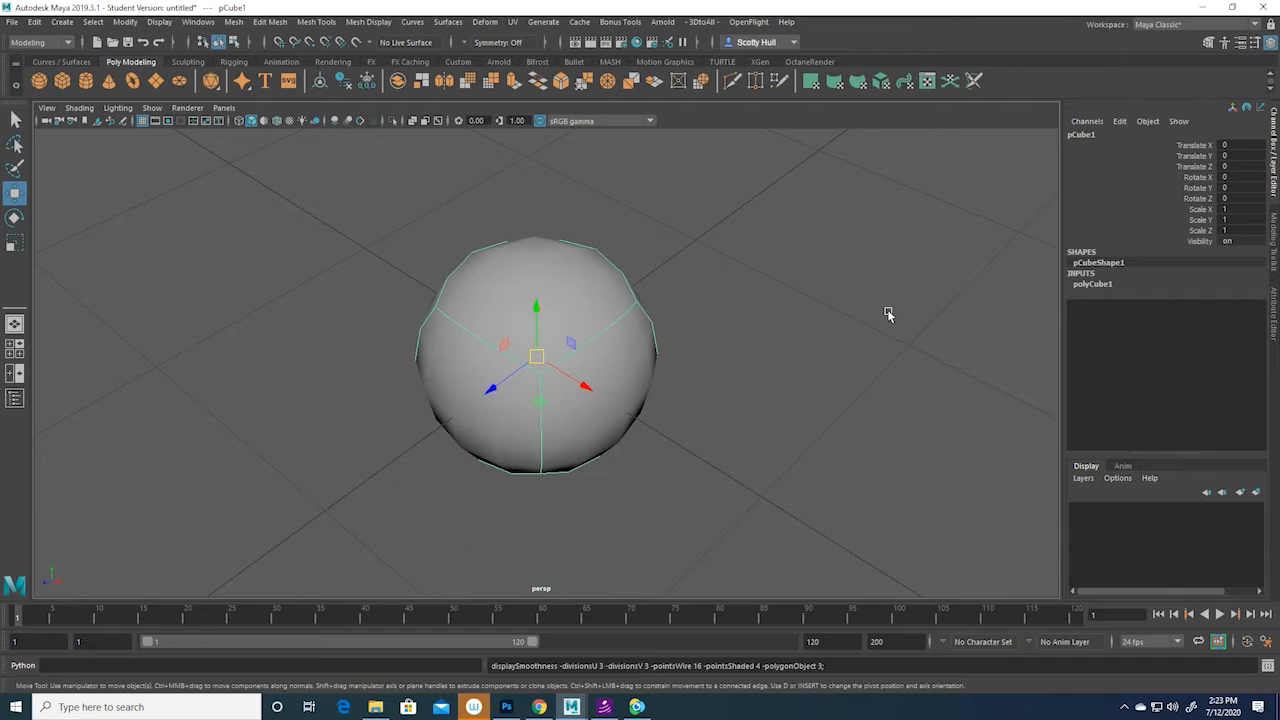
key(3)
key(3)
key(2)
- Compare the cube's original polygon display, its smooth preview and the combined cage and smooth preview
alt+drag(874, 471, 737, 291)
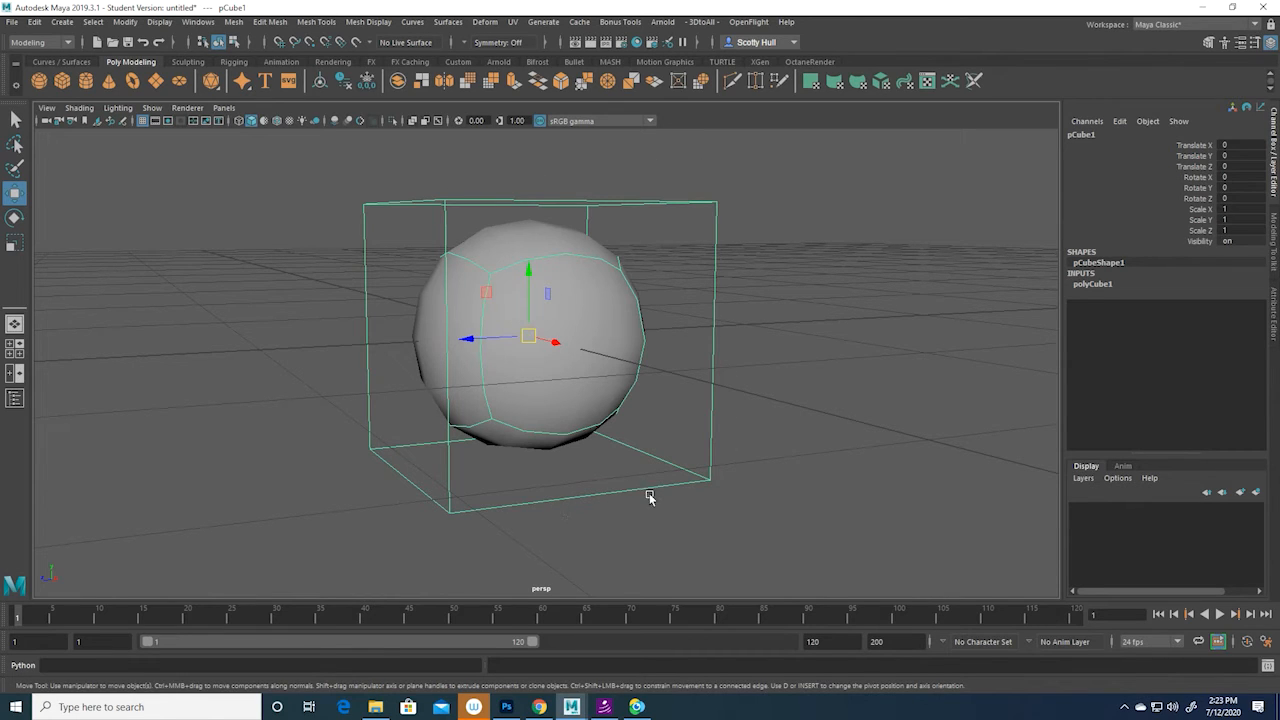
key(1)
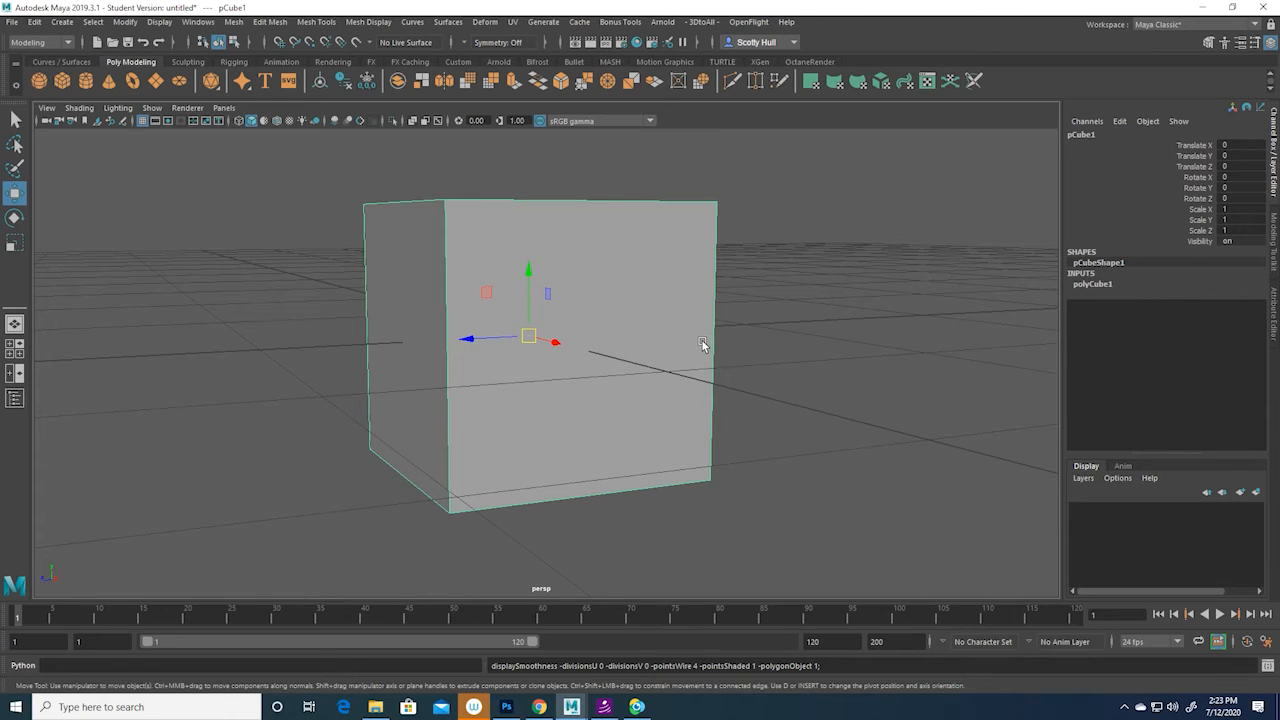
key(3)
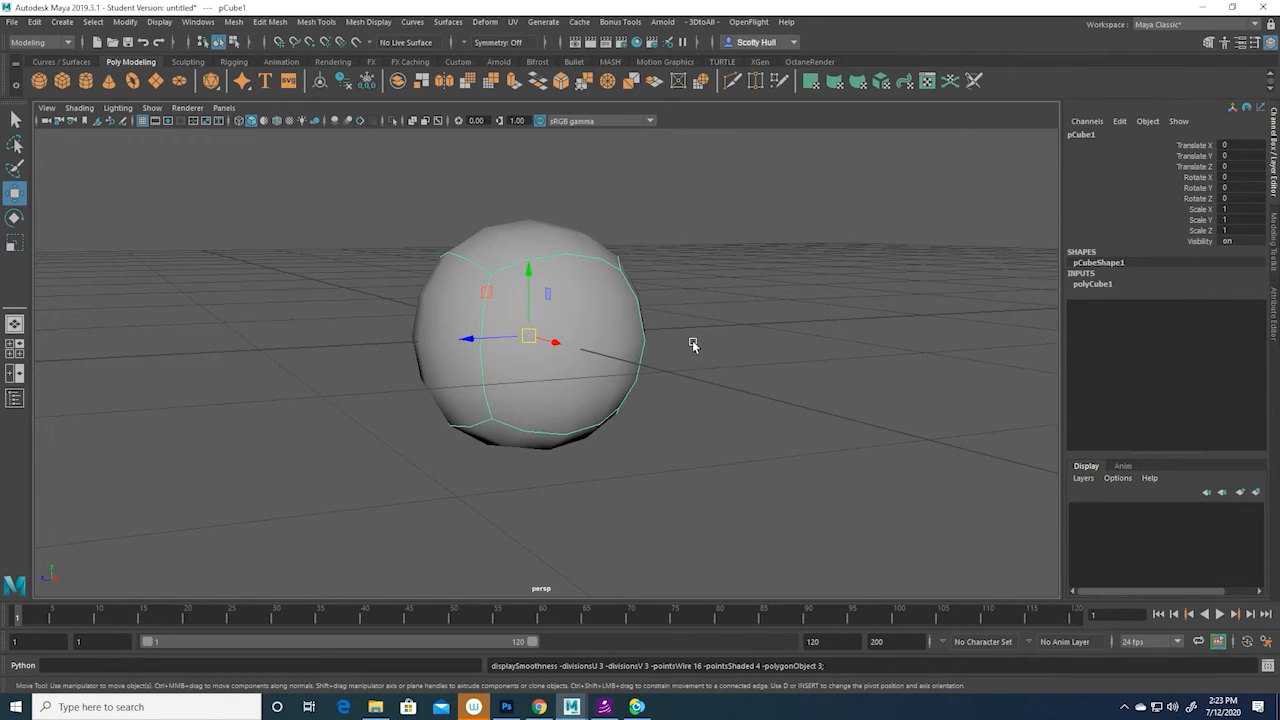
key(2)
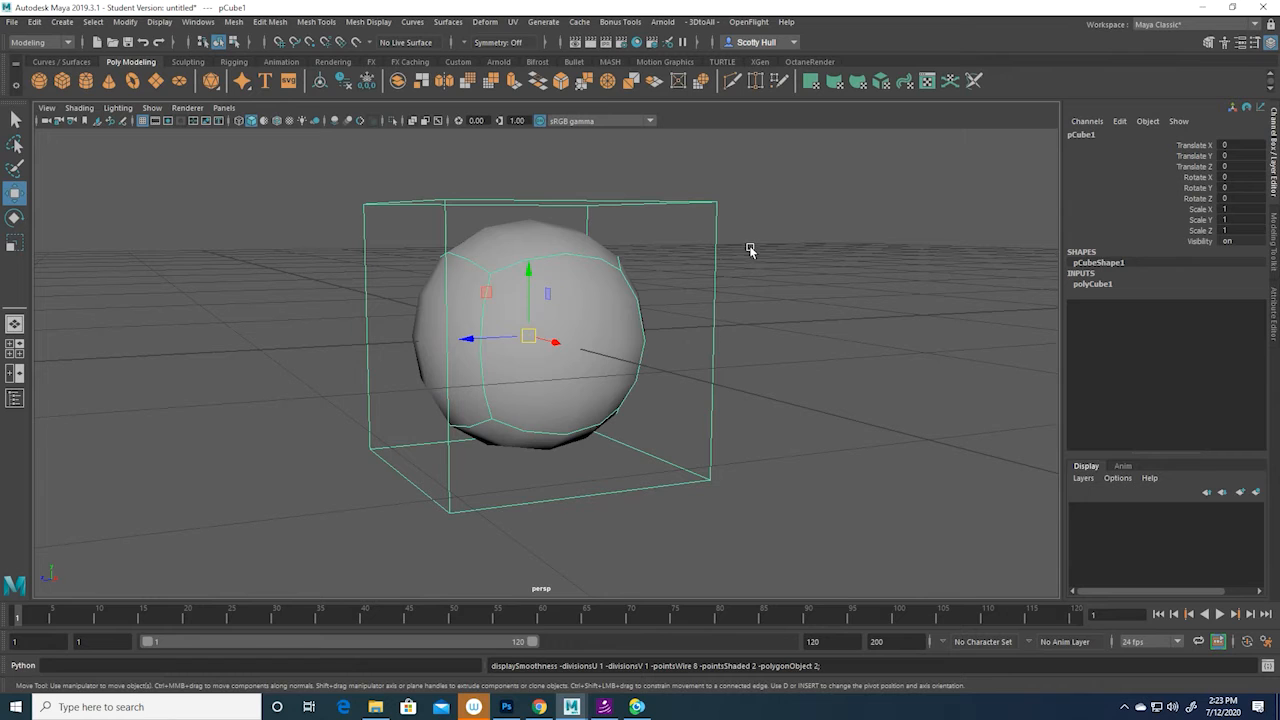
alt+drag(753, 249, 775, 267)
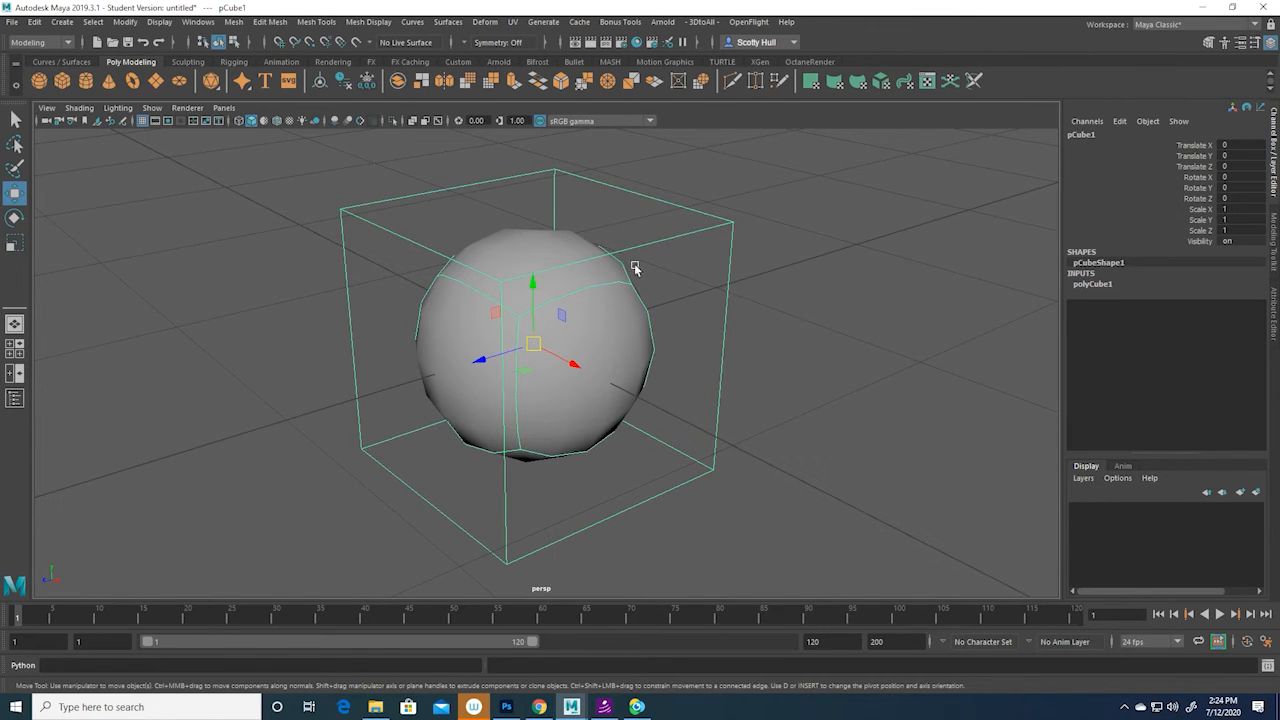
- Set the cube's Subdivisions Width to 3 and Subdivisions Height to 4 in its polyCube1 construction history
click(1093, 285)
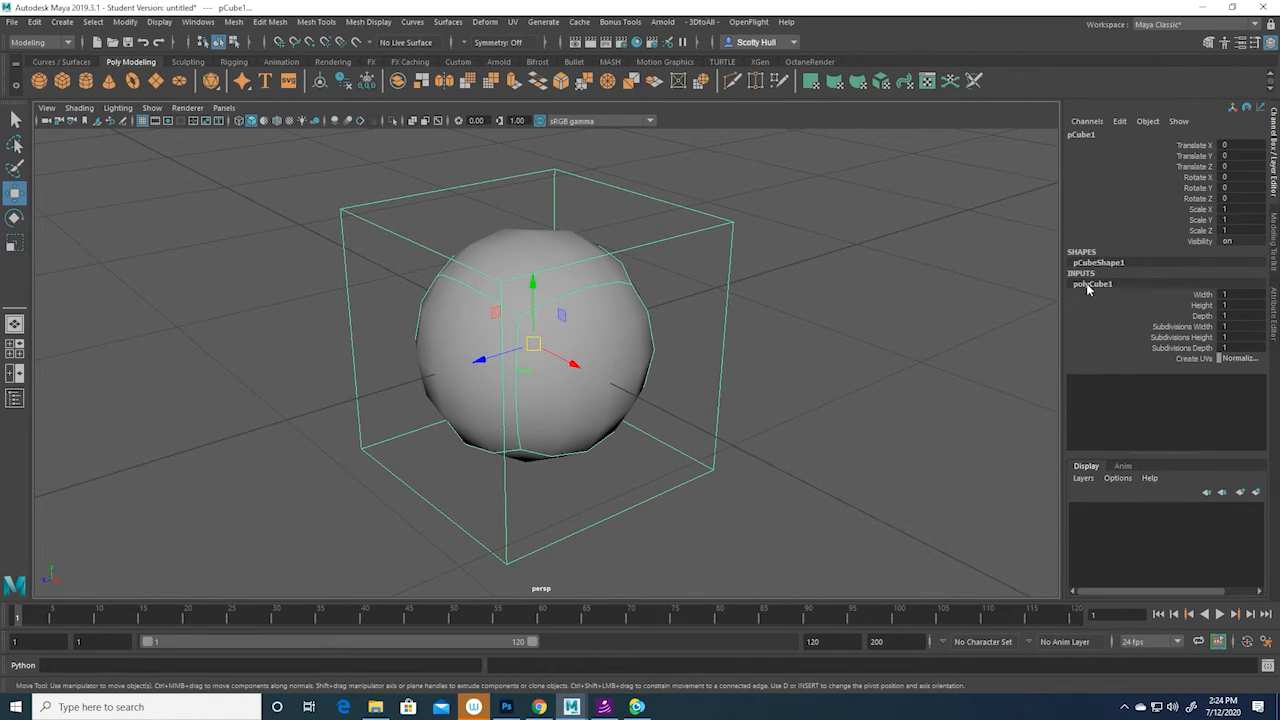
click(1188, 330)
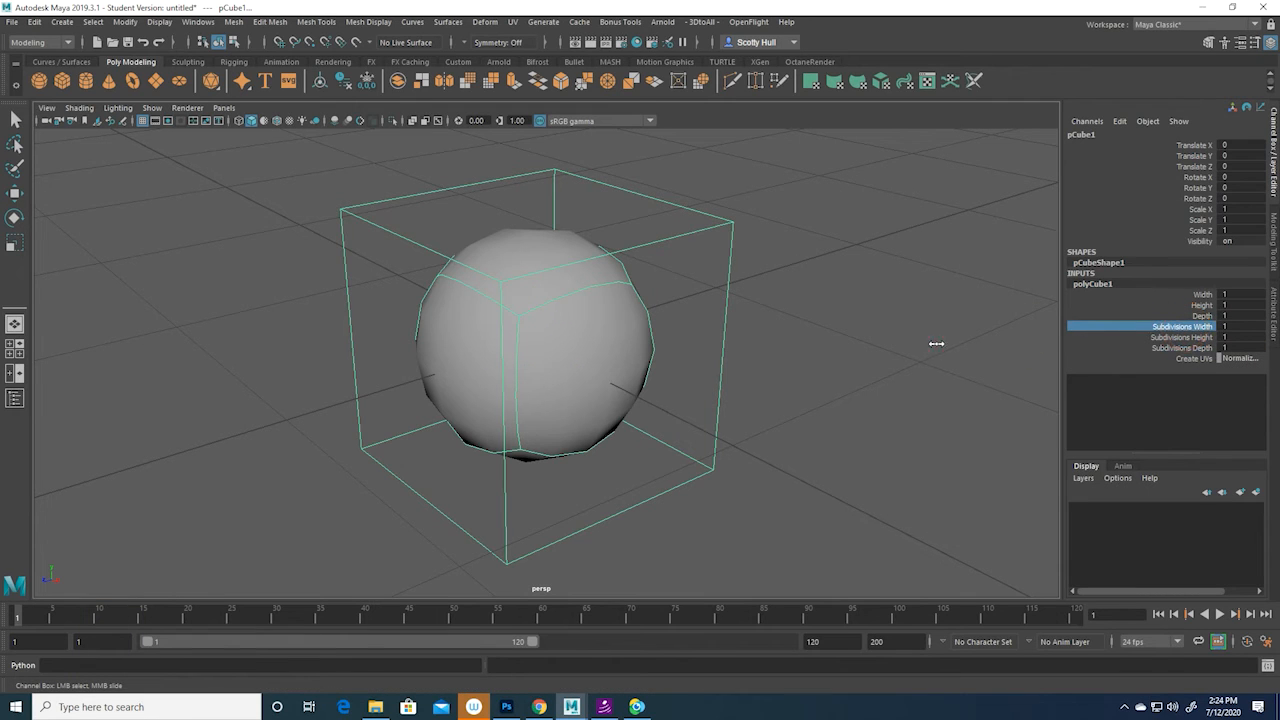
mouse_move(923, 341)
middle_down()
mouse_move(906, 341)
mouse_move(958, 327)
mouse_move(923, 334)
mouse_move(952, 331)
mouse_move(1006, 358)
mouse_move(900, 357)
mouse_move(917, 348)
middle_up()
click(1180, 338)
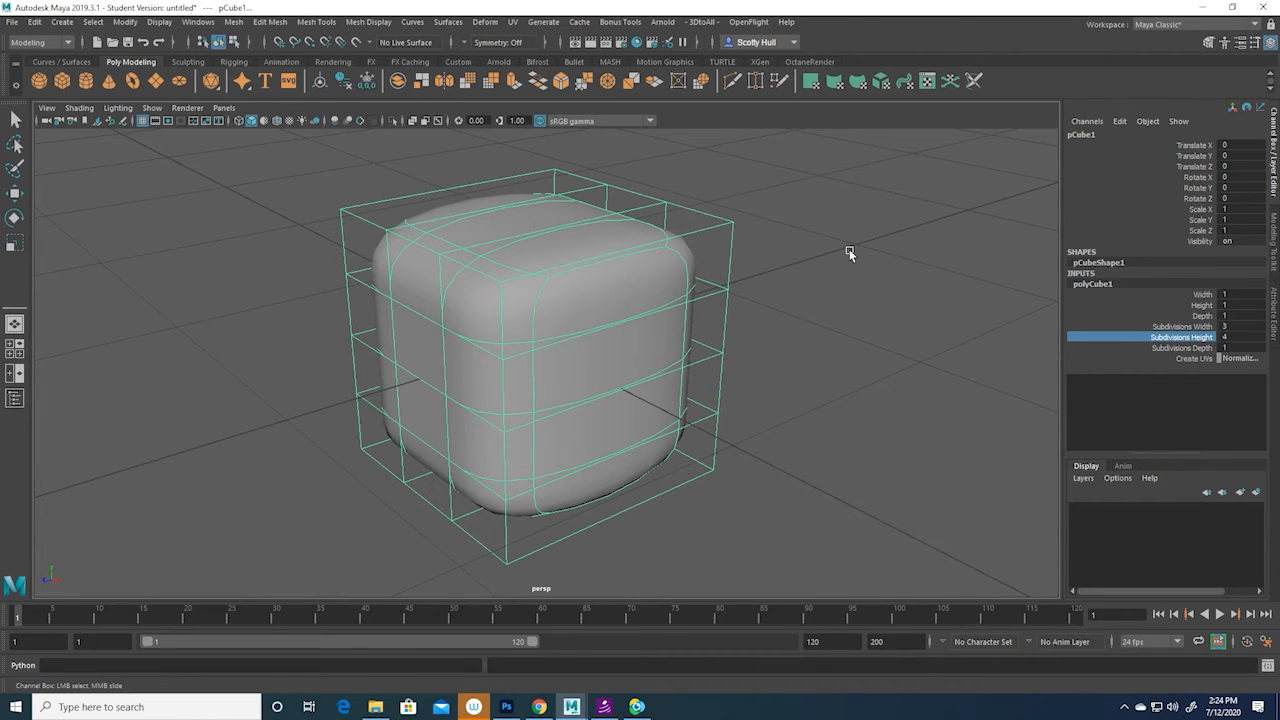
- Compare the subdivided cube unsmoothed and smoothed, and set its Subdivisions Depth to 3
key(1)
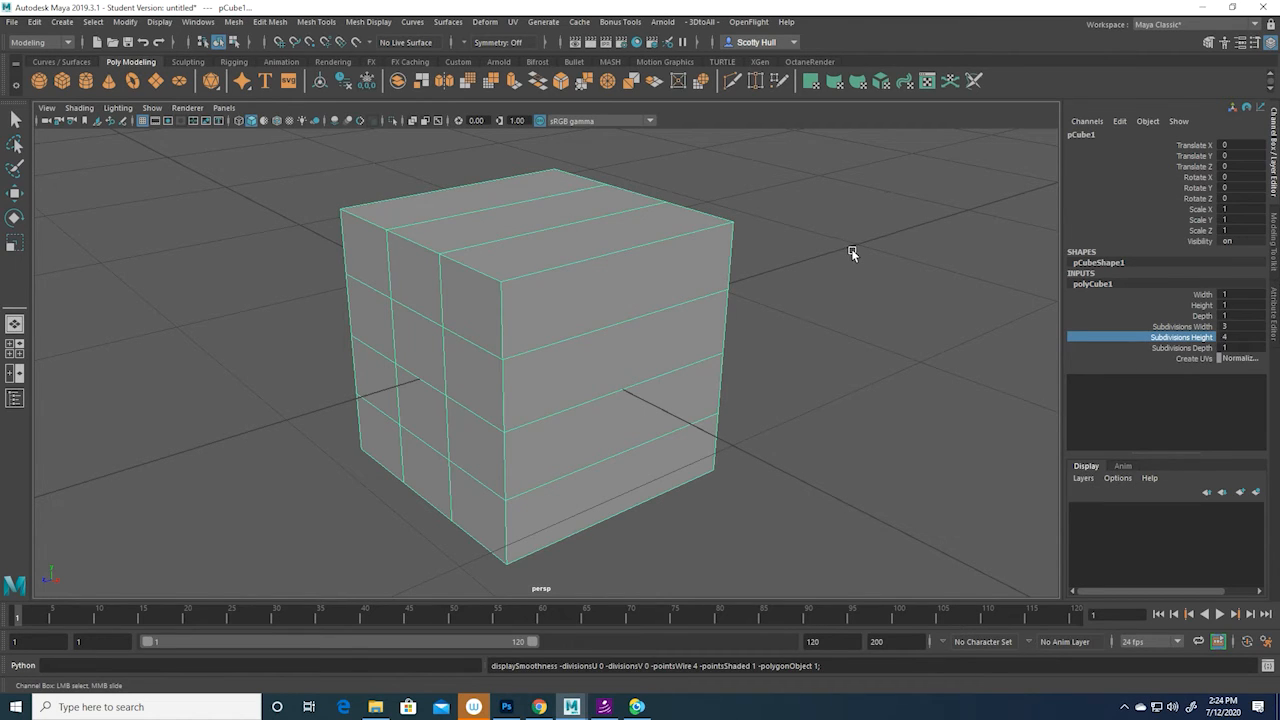
key(3)
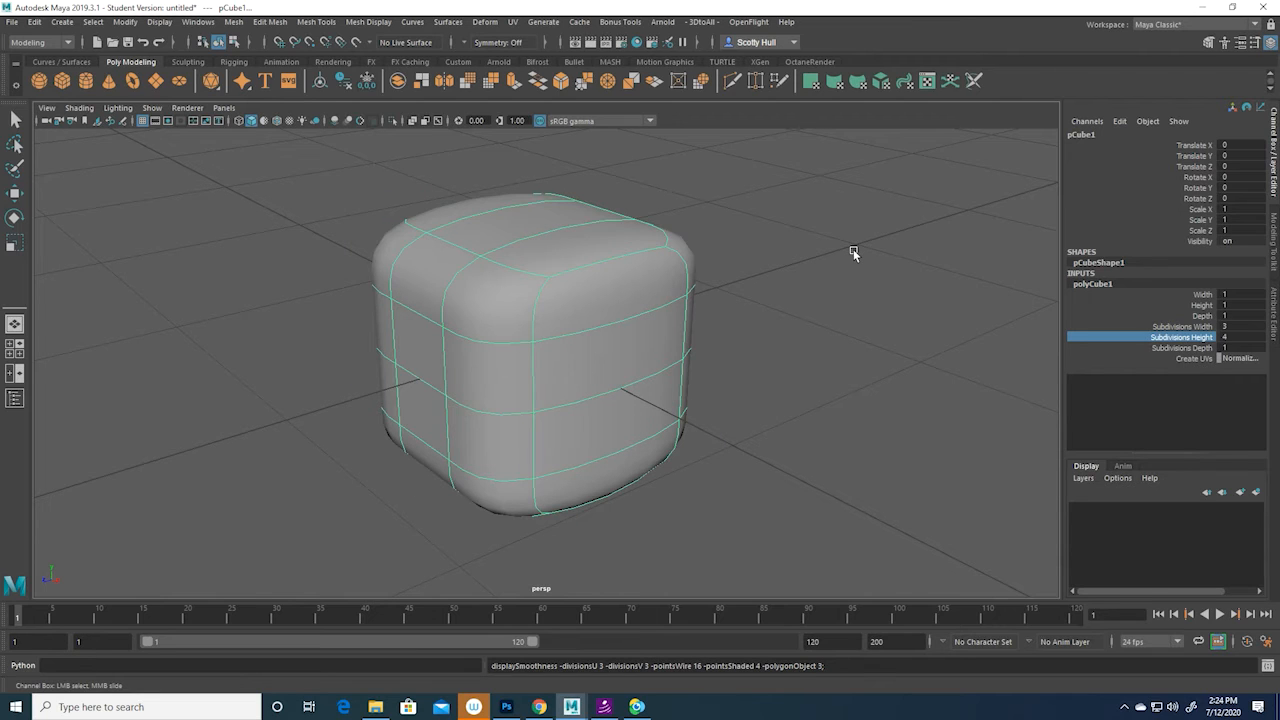
click(1200, 348)
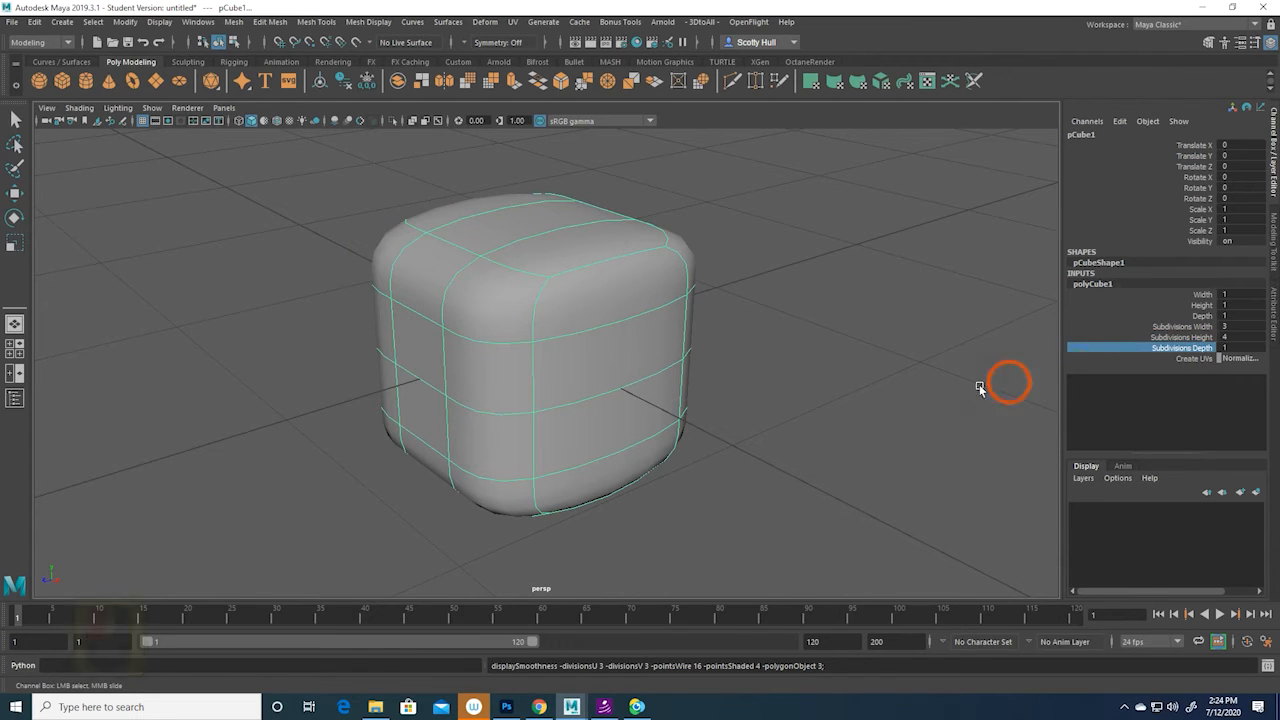
middle_drag(863, 389, 877, 387)
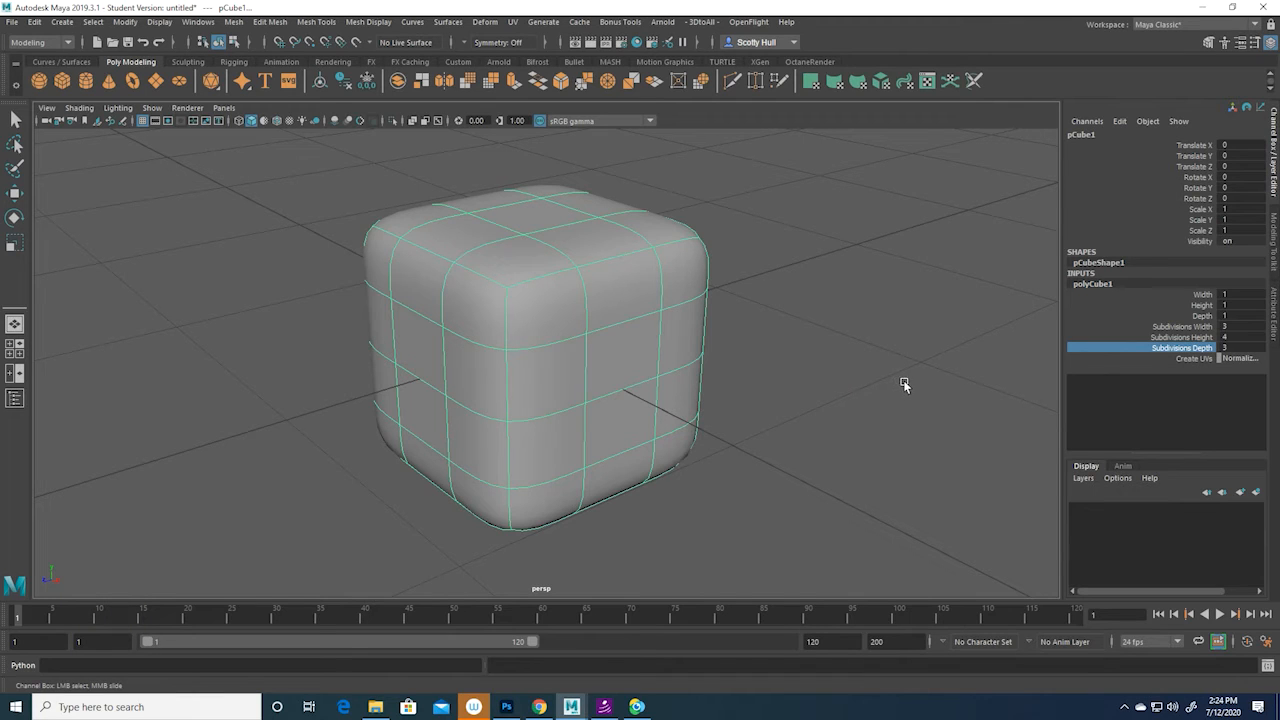
- Set the cube's width, height and depth subdivisions together to 3
drag(1244, 326, 1239, 340)
double_click(1240, 347)
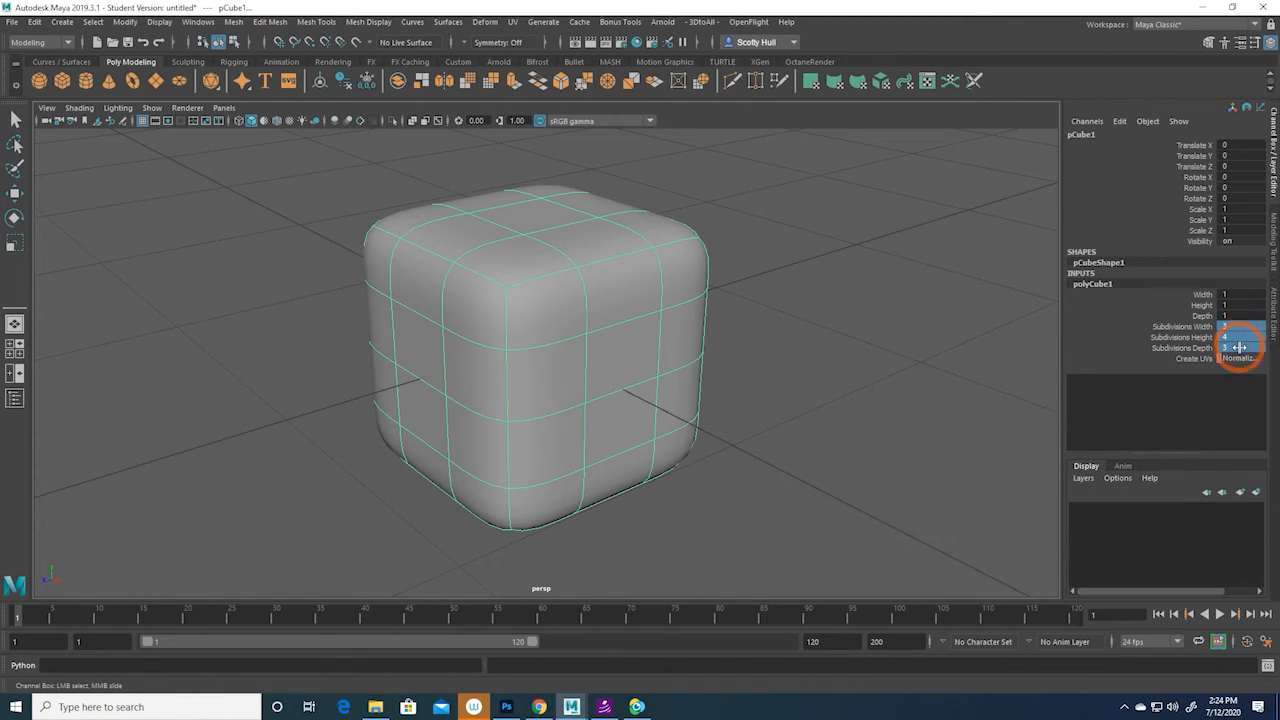
text(3)
key(Return)
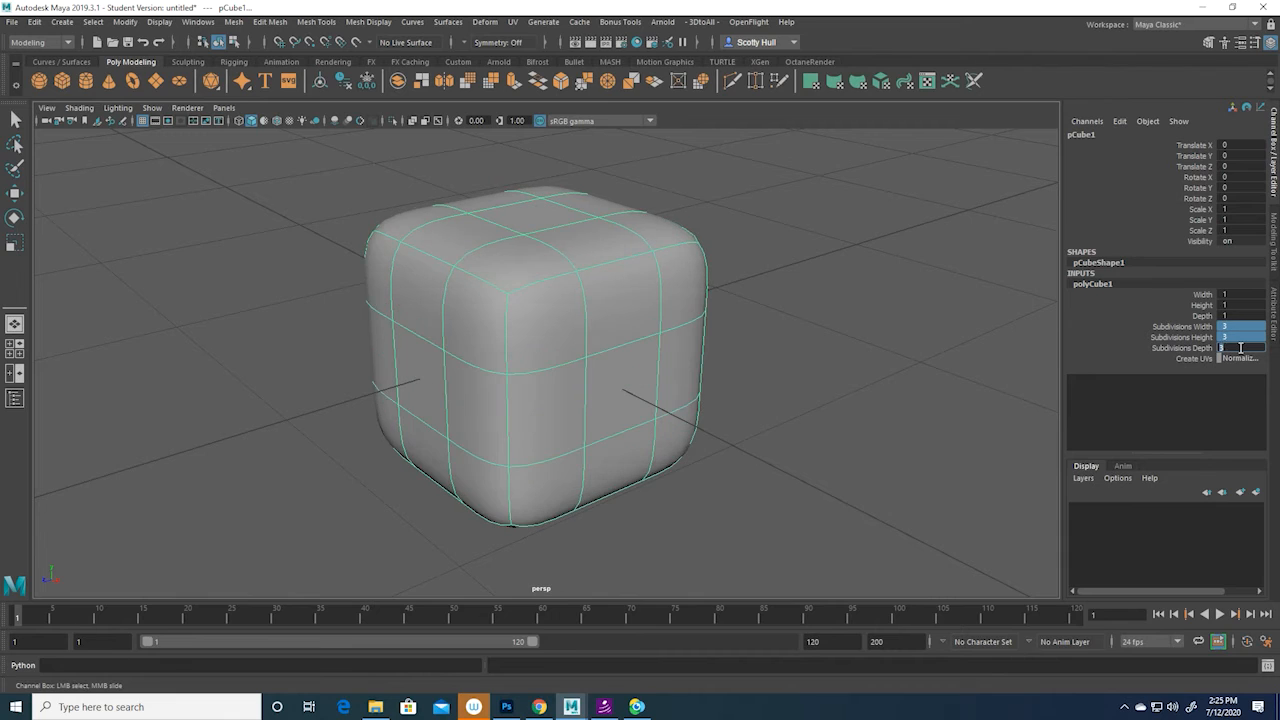
- Reselect the smoothed cube and display it with its cage around the smooth preview
click(672, 323)
key(ctrl+z)
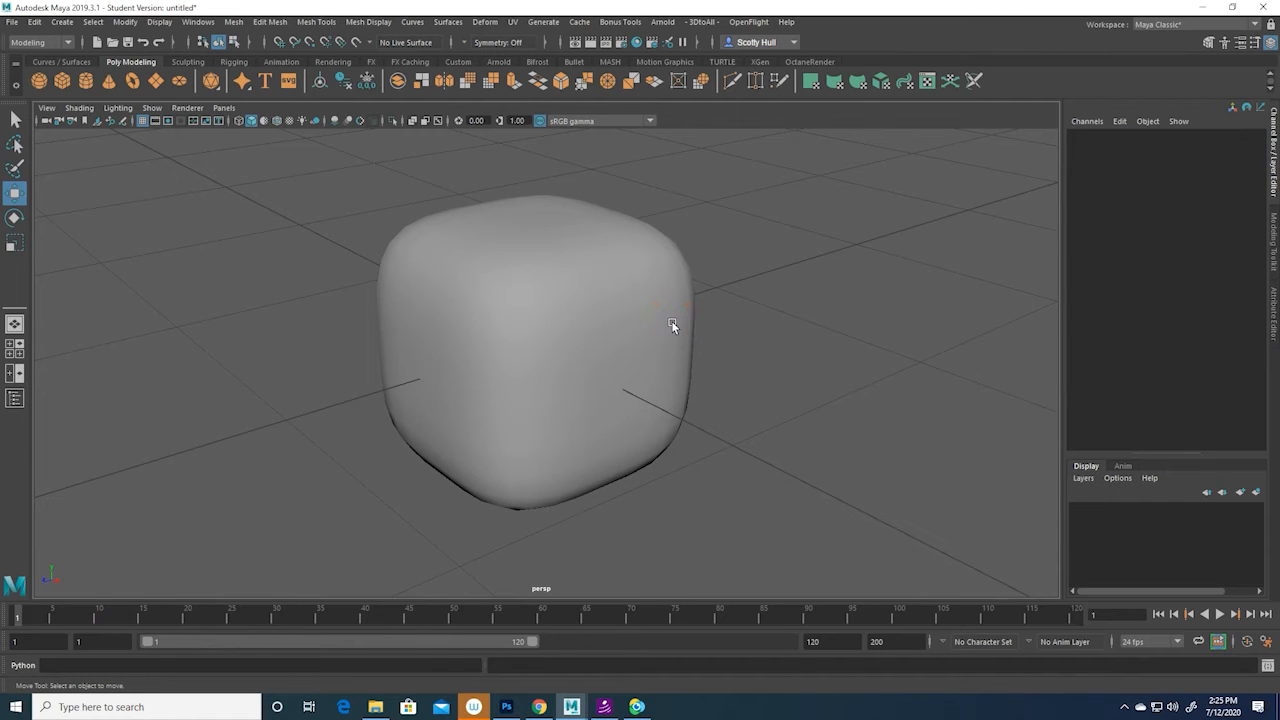
click(672, 323)
key(2)
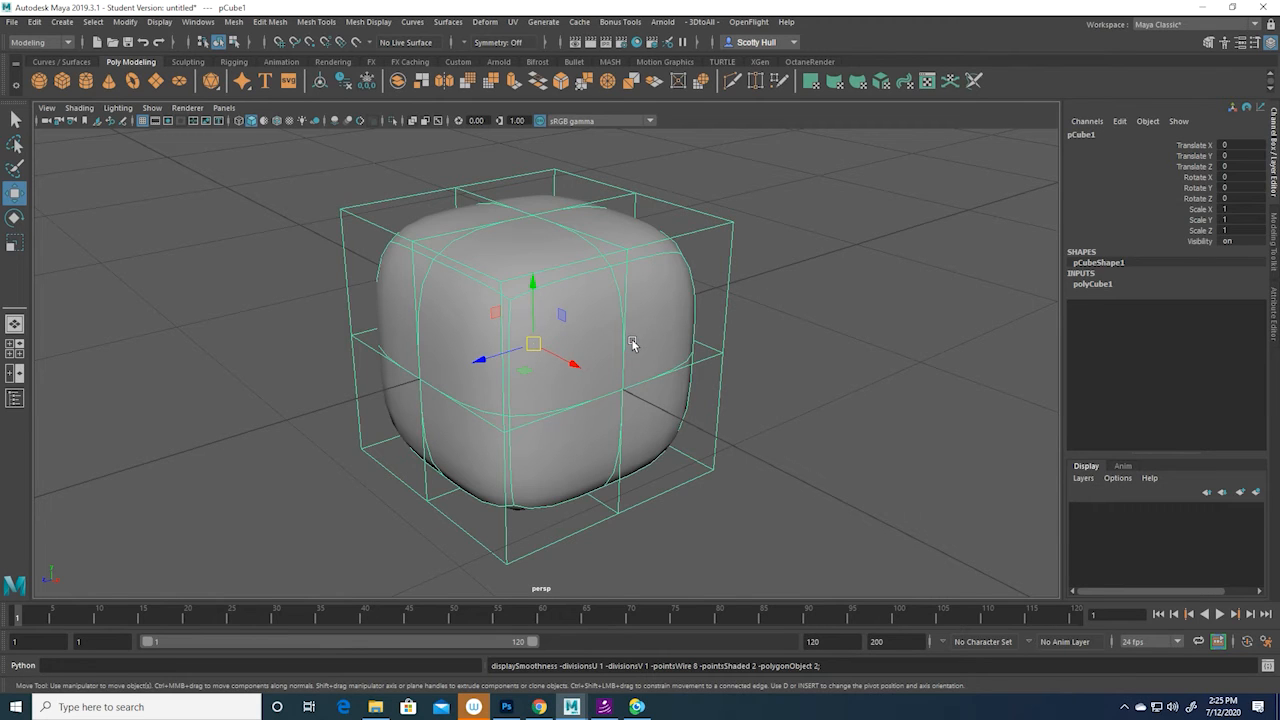
- Select the smoothed cube again and delete it from the scene
click(831, 313)
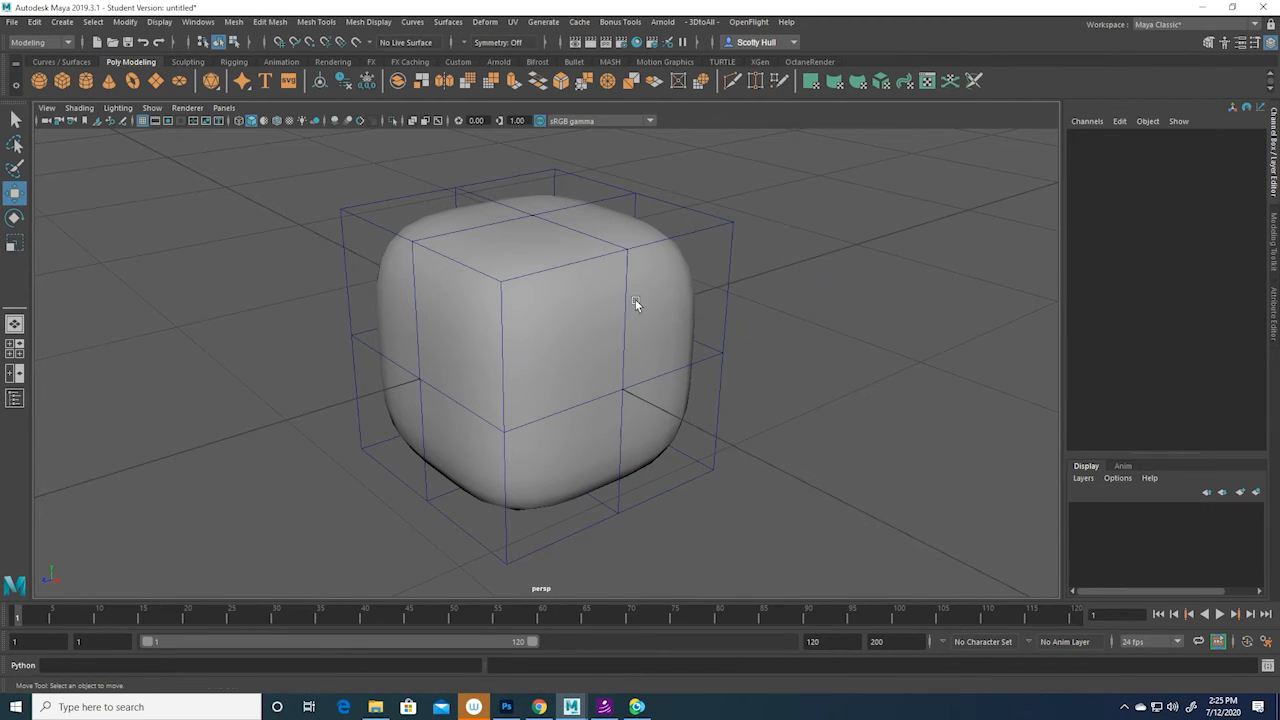
click(594, 303)
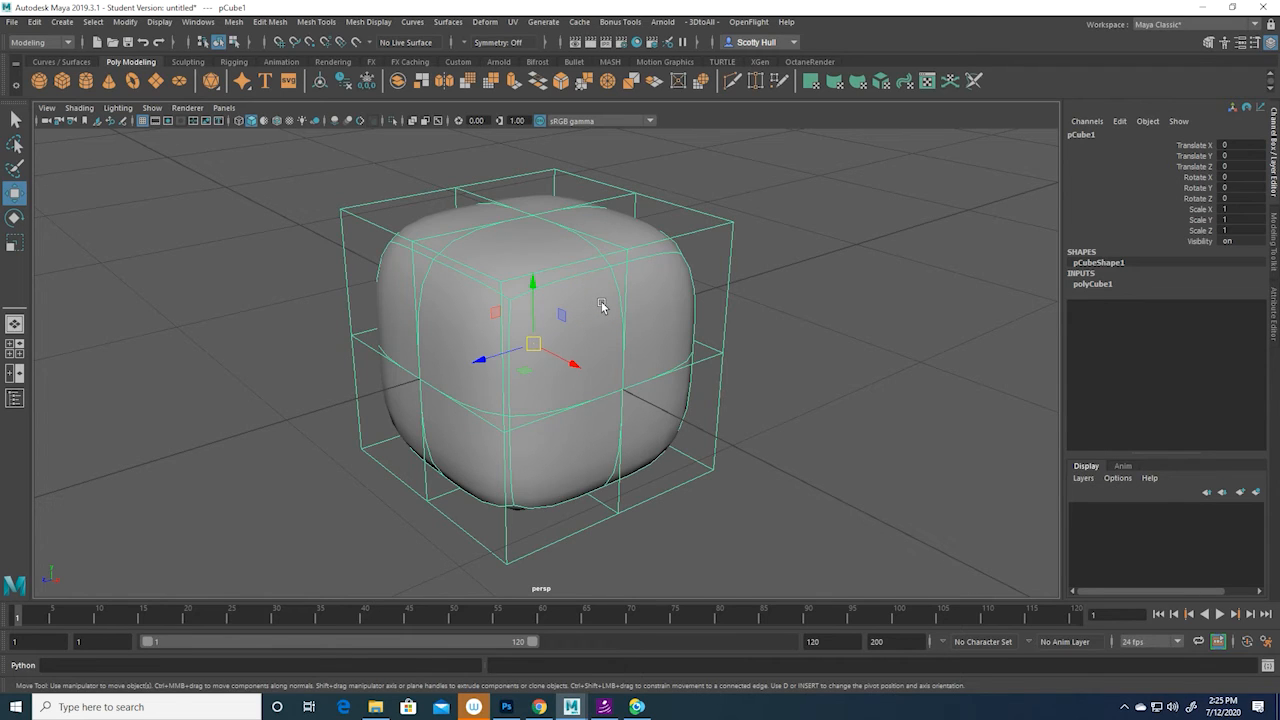
key(Delete)
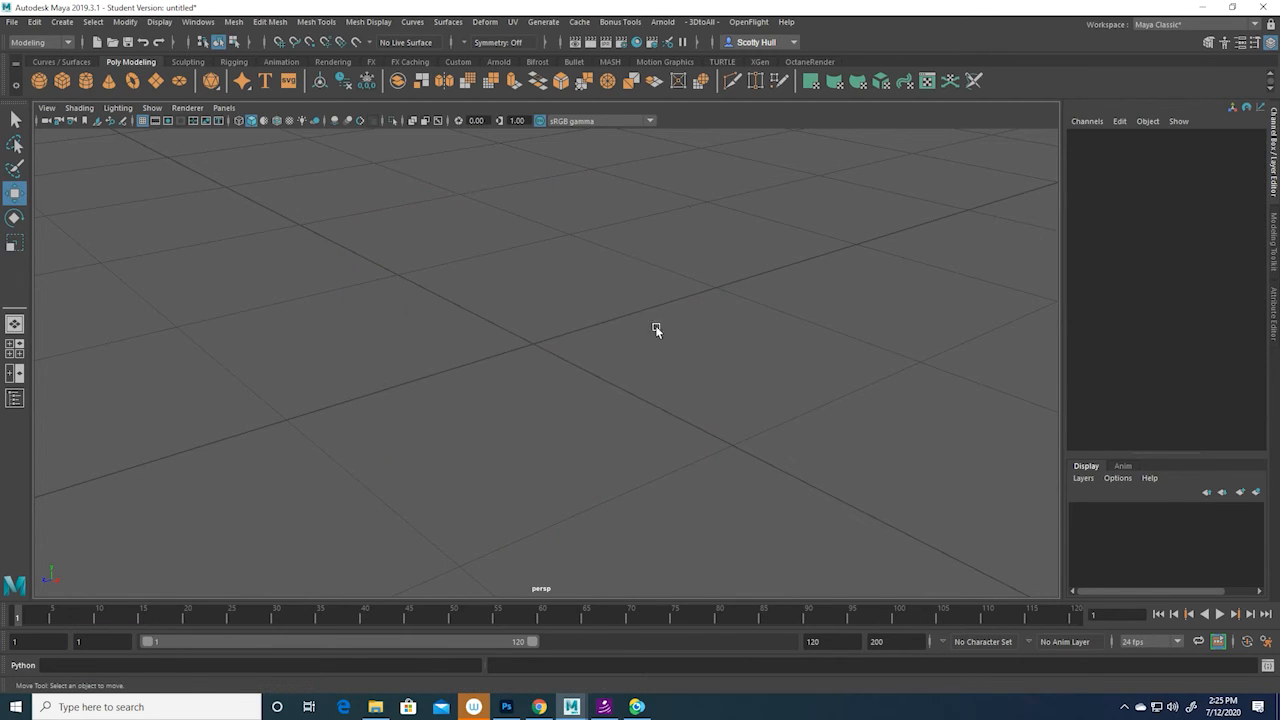
- Create a NURBS plane at the origin
click(62, 62)
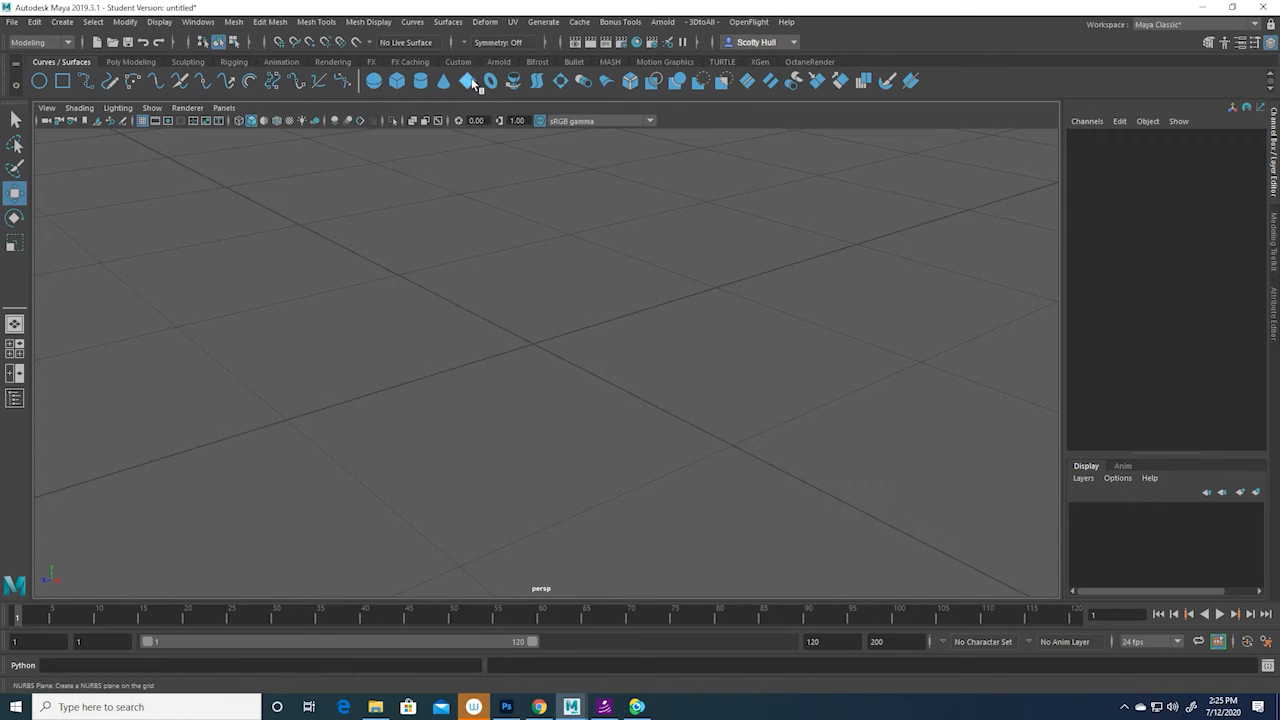
click(70, 23)
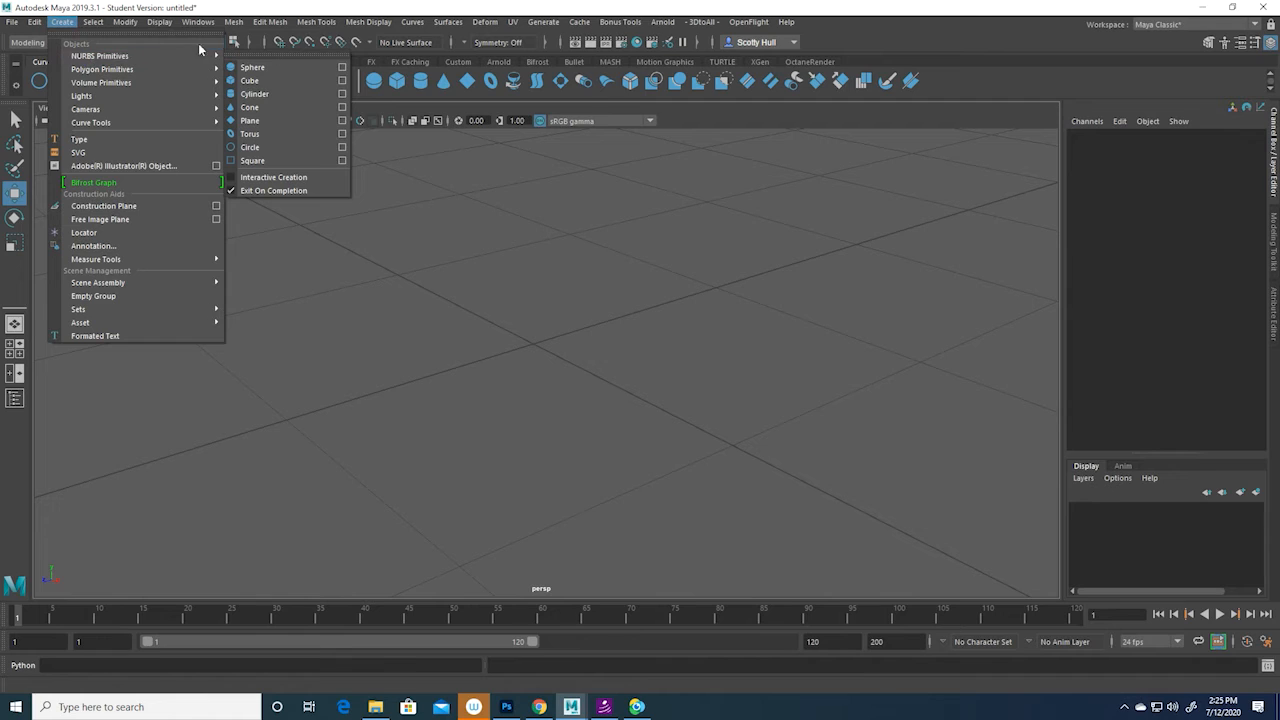
mouse_move(212, 57)
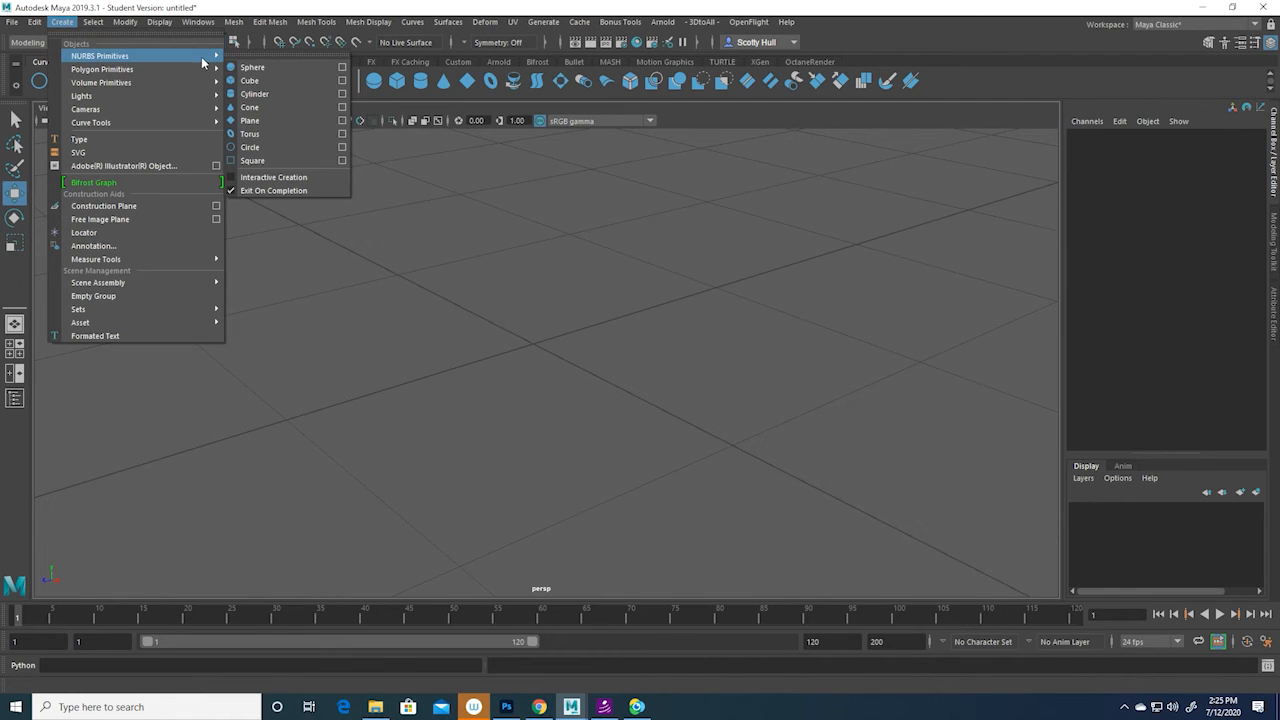
click(265, 121)
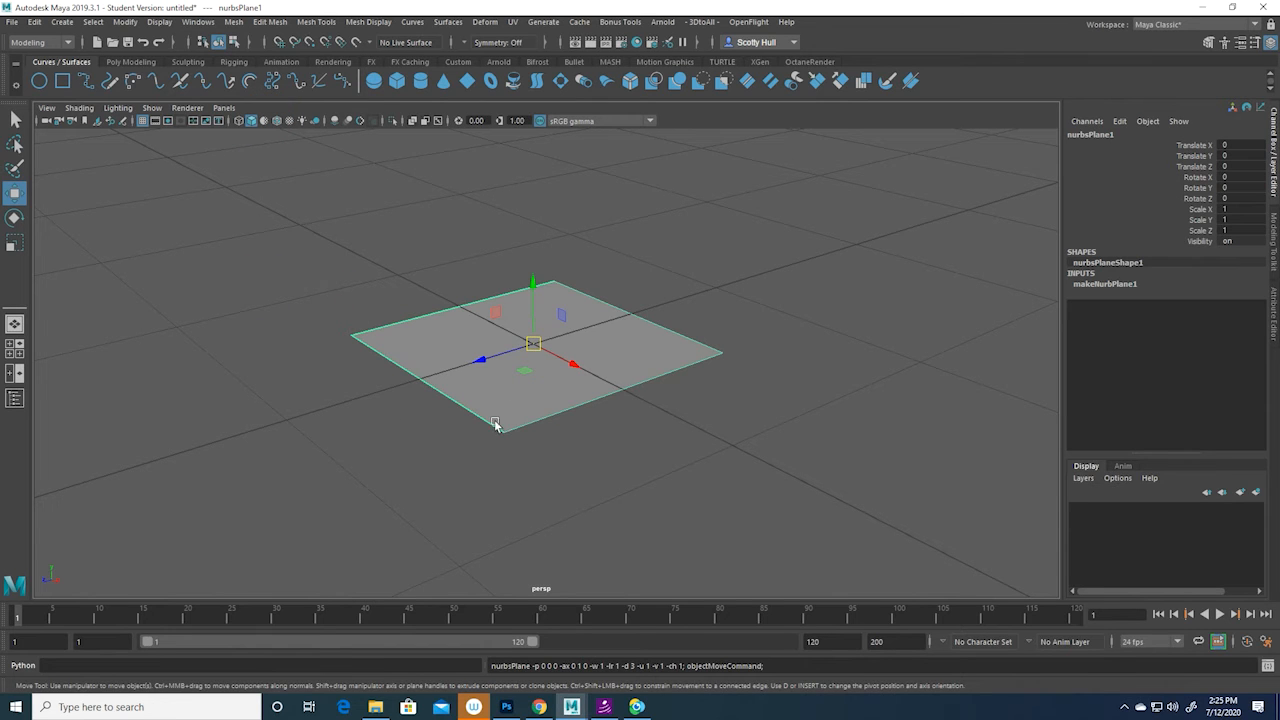
- Switch the NURBS plane to control vertex selection and pick the control vertex at one of its corners
alt+drag(511, 479, 546, 491)
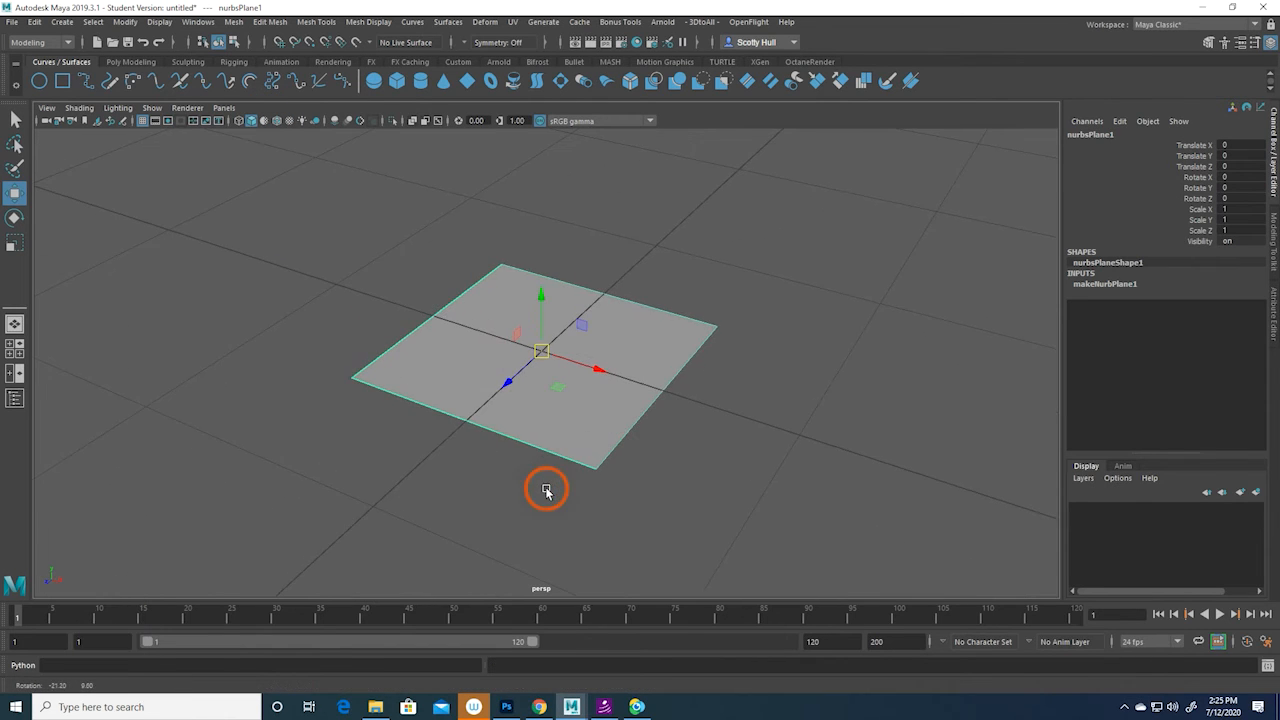
alt+right_drag(546, 491, 630, 499)
alt+drag(630, 497, 509, 409)
scroll(564, 491, up, 4)
scroll(558, 486, down, 5)
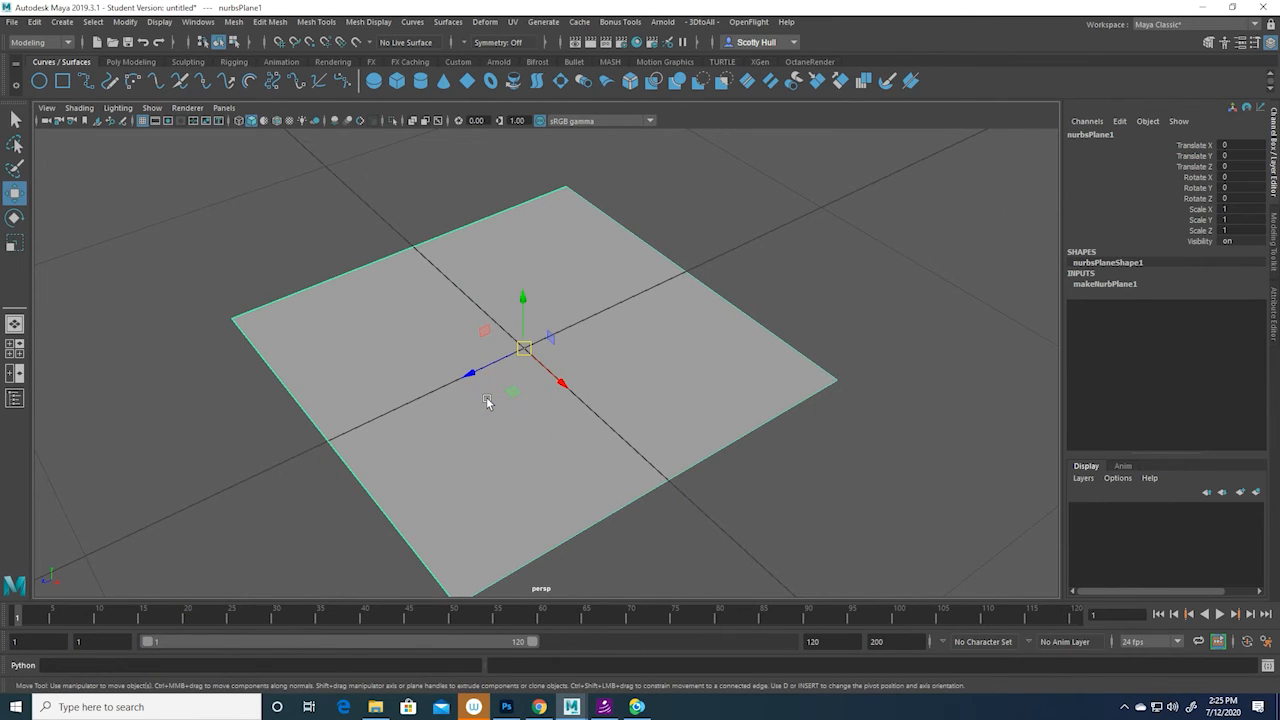
click(233, 42)
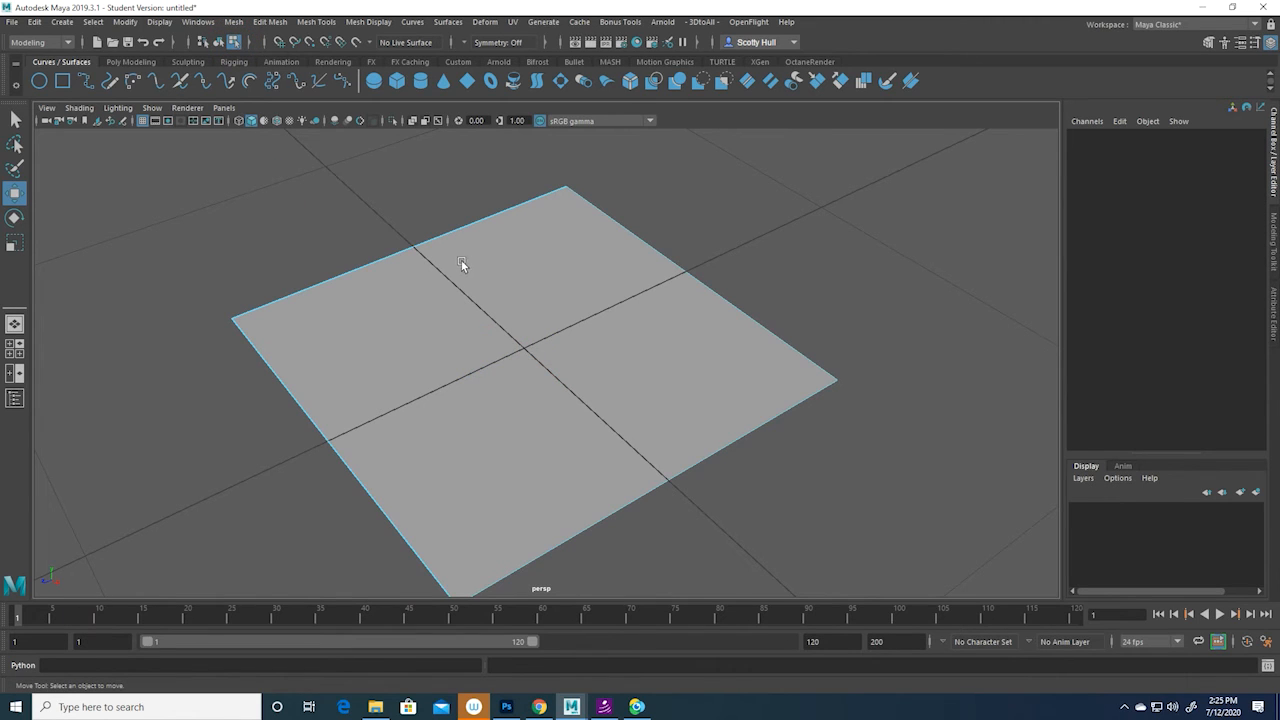
right_click(490, 274)
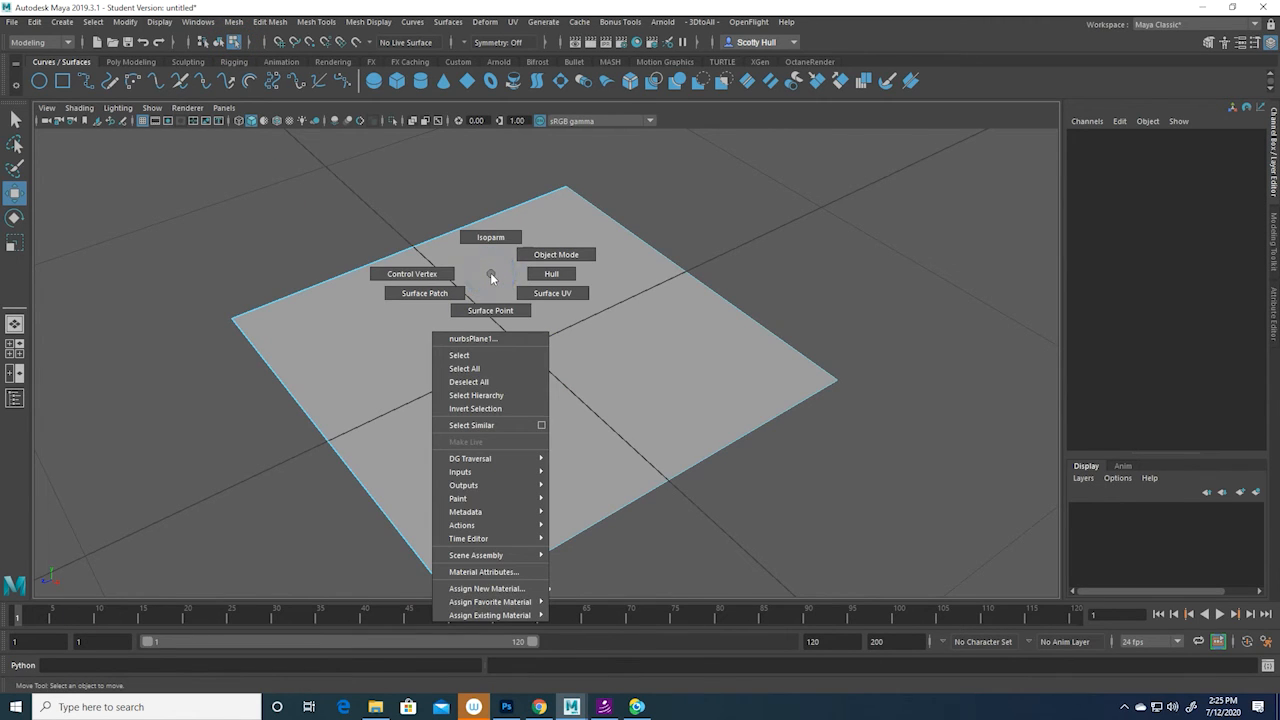
click(418, 274)
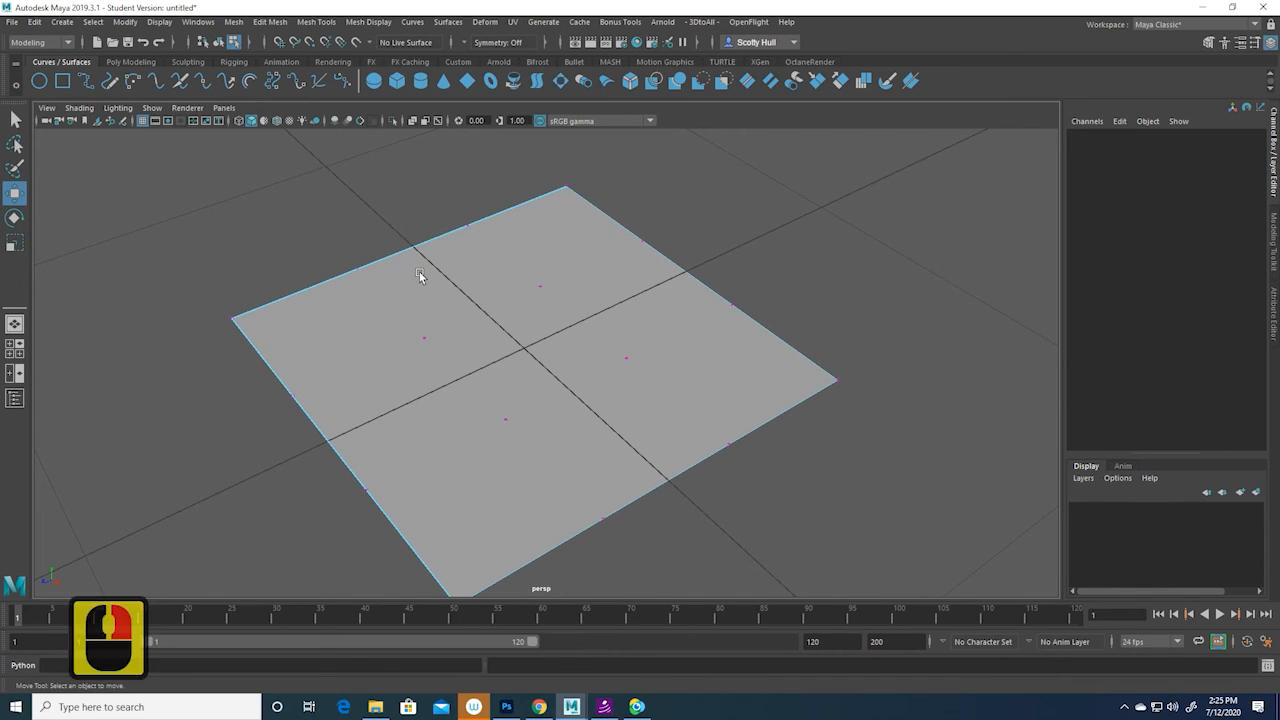
click(838, 377)
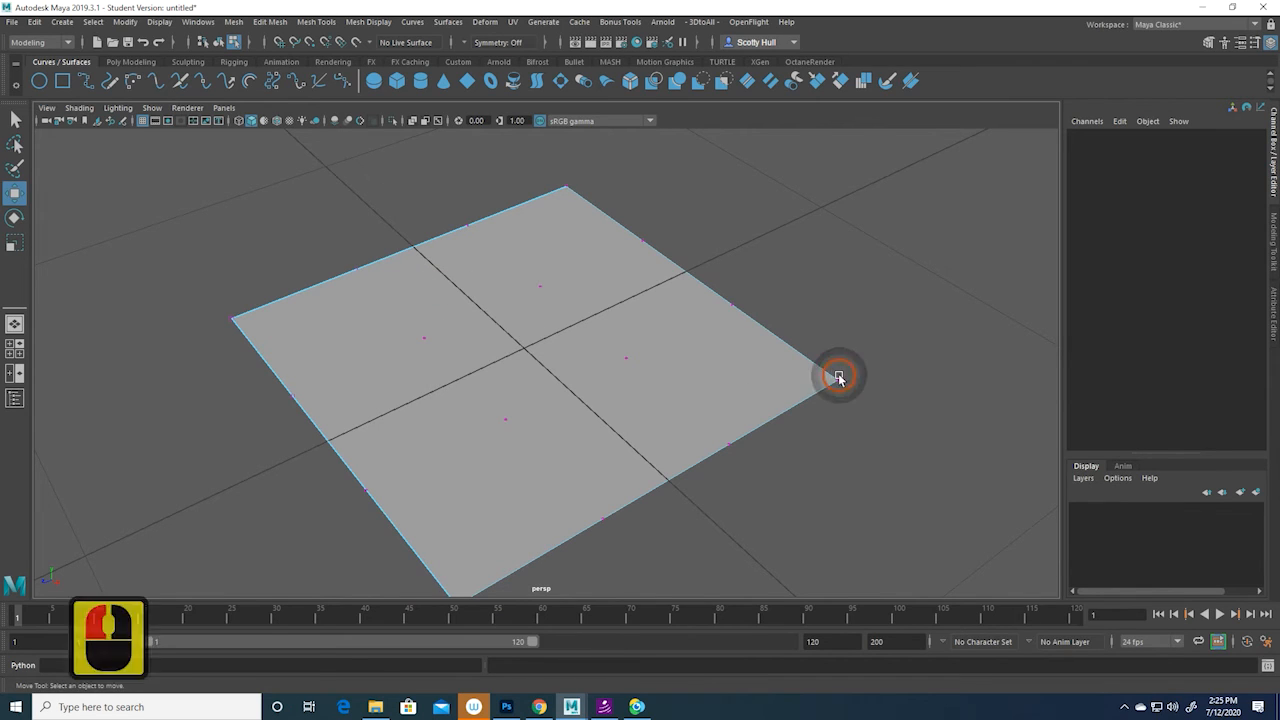
- Pull the selected corner control vertex of the NURBS plane down about 0.29 units below the grid
mouse_move(843, 382)
mouse_down()
mouse_move(776, 391)
mouse_move(849, 380)
mouse_up()
alt+drag(834, 449, 823, 403)
drag(833, 279, 830, 412)
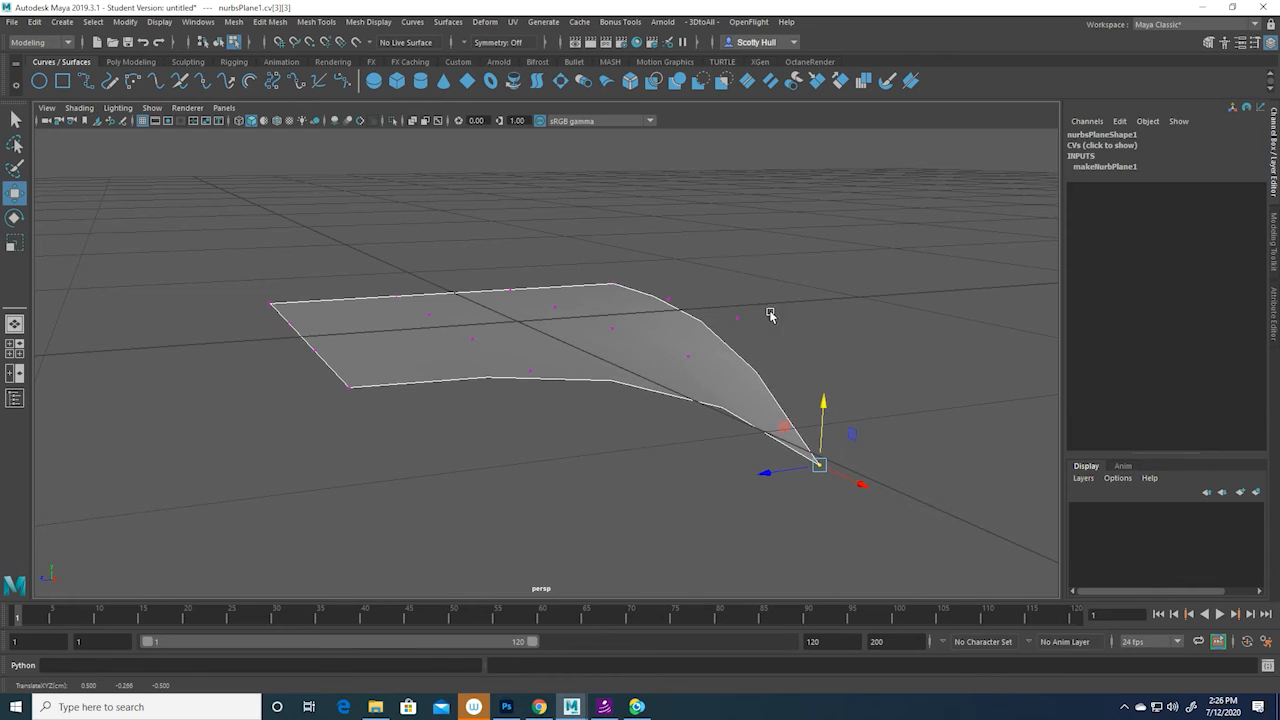
alt+drag(796, 301, 831, 306)
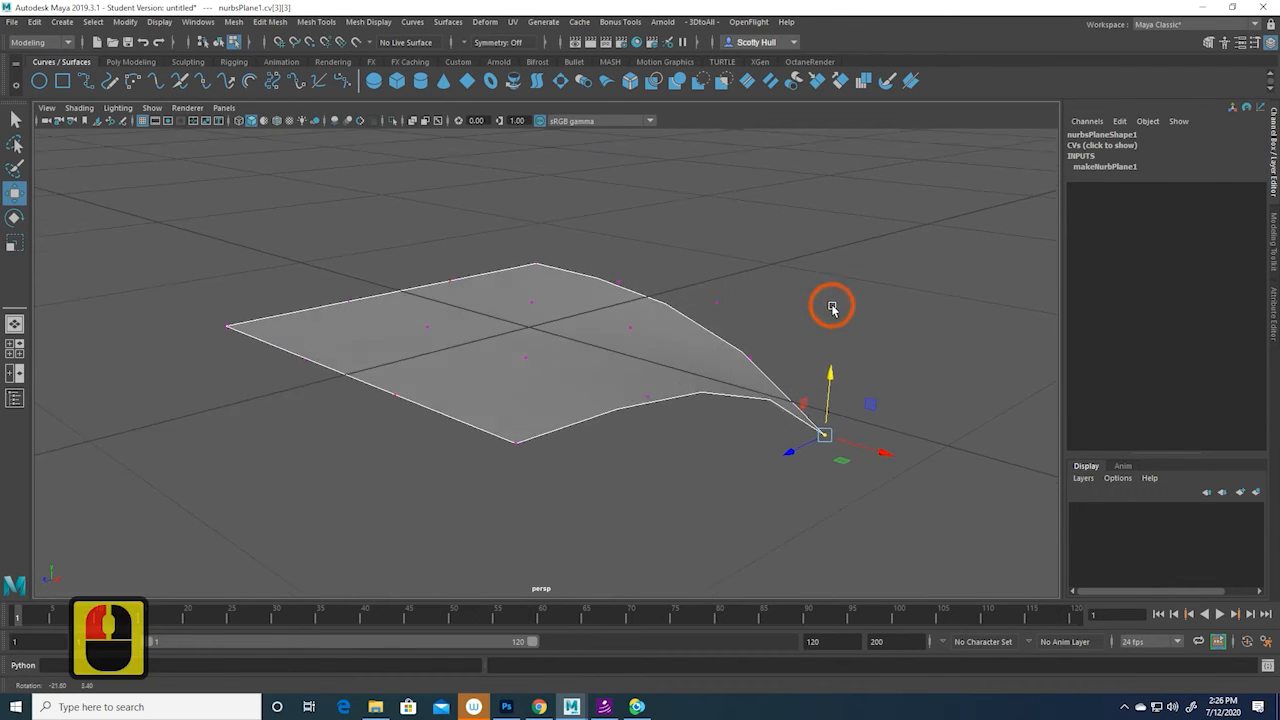
- Raise the edge control vertex next to the lowered corner well above the NURBS plane
click(716, 302)
drag(720, 255, 726, 135)
alt+drag(881, 303, 835, 344)
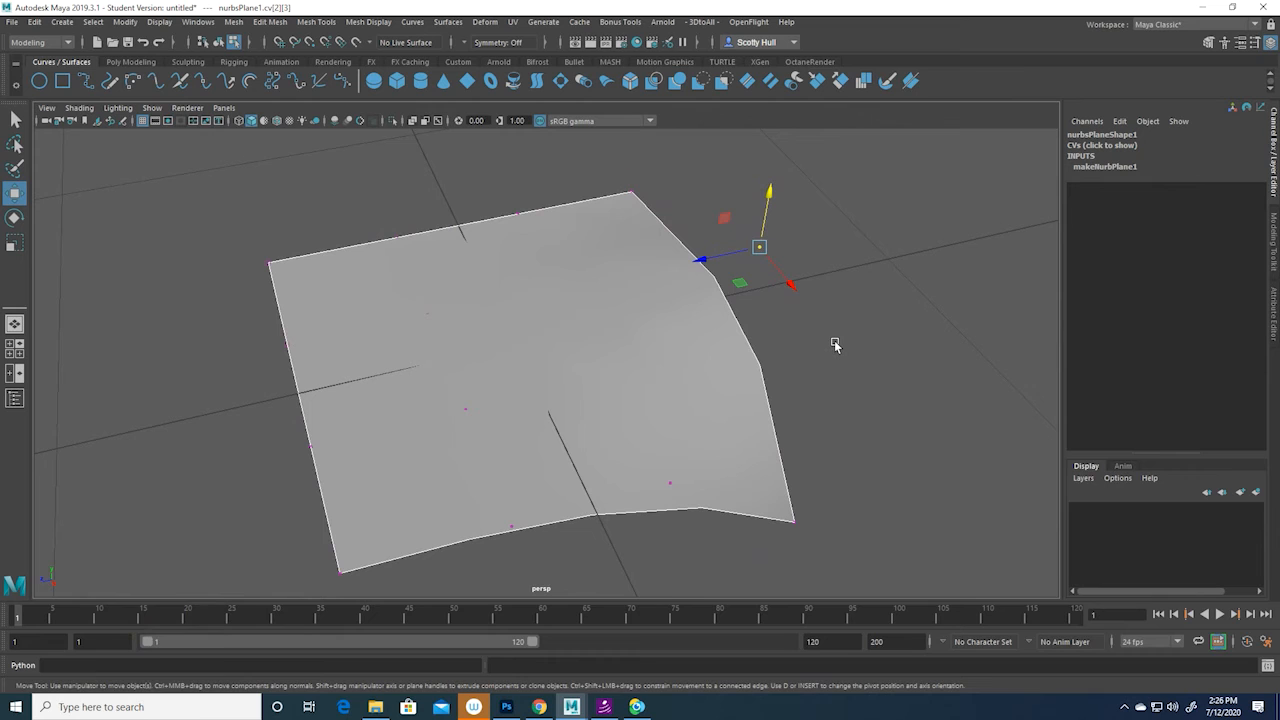
- Undo the moves of the edge control vertex and the corner control vertex
key(ctrl+z)
key(ctrl+z)
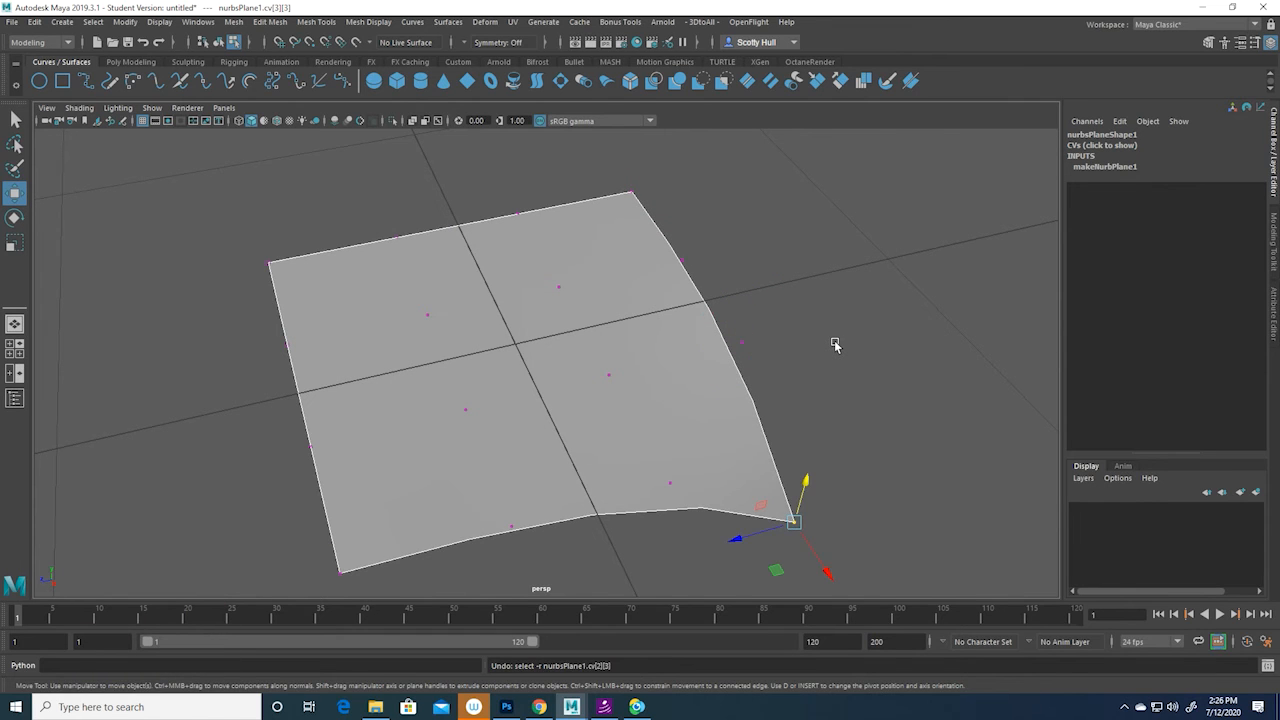
key(ctrl+z)
- Select an interior control vertex of the NURBS plane and raise it about 0.32 units
alt+drag(726, 287, 834, 266)
click(640, 386)
click(645, 335)
drag(645, 335, 654, 206)
alt+drag(857, 274, 717, 266)
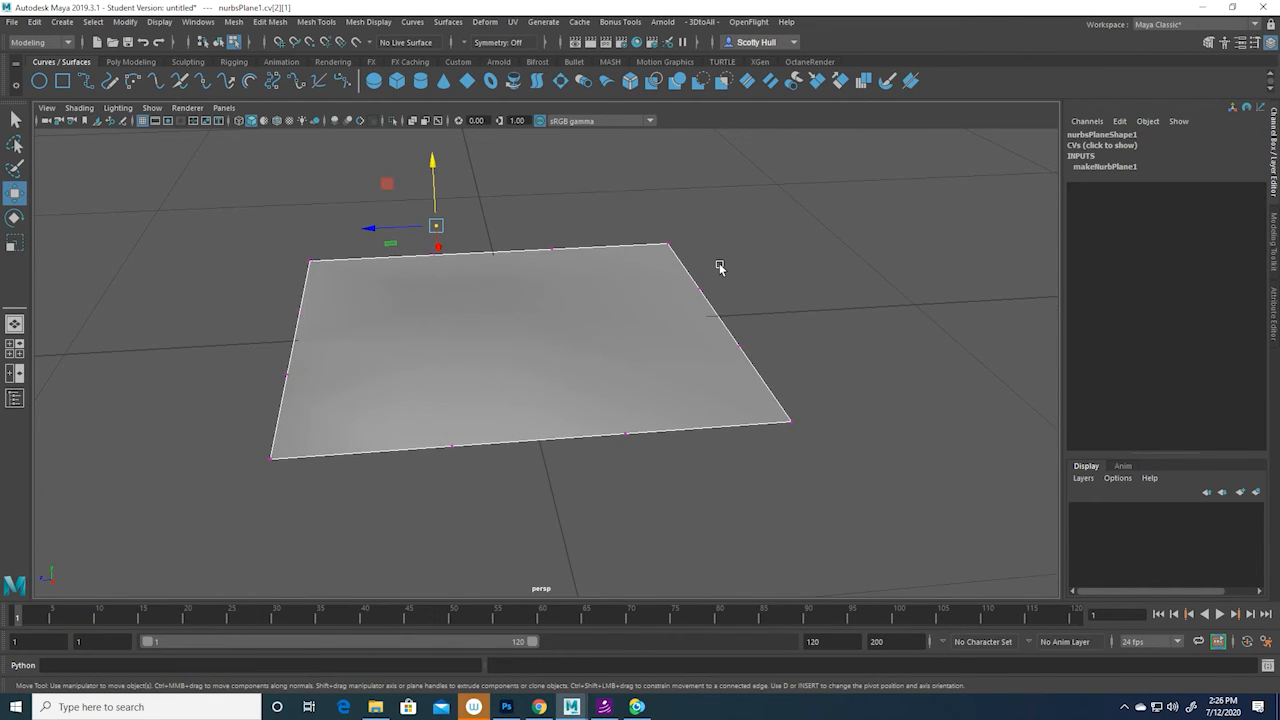
- Display the NURBS plane at fine smoothness, inspect the bulge from several angles, and switch back to rough smoothness
key(3)
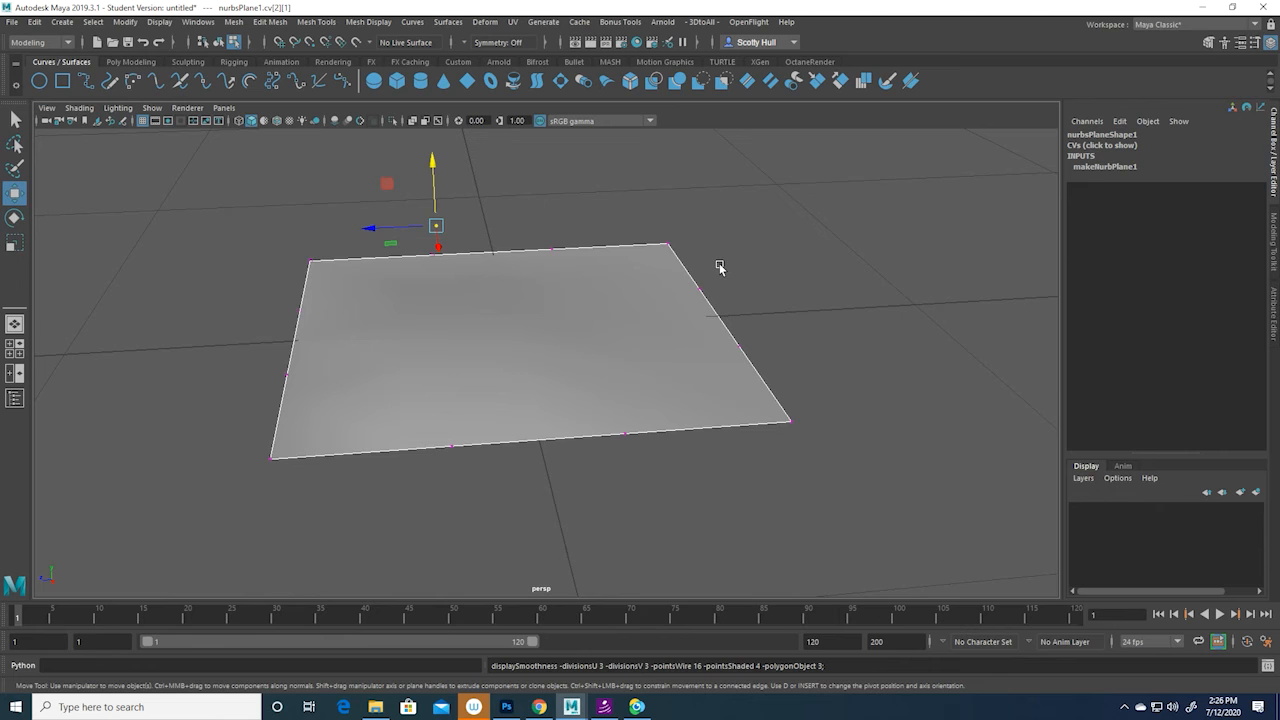
alt+drag(845, 258, 654, 291)
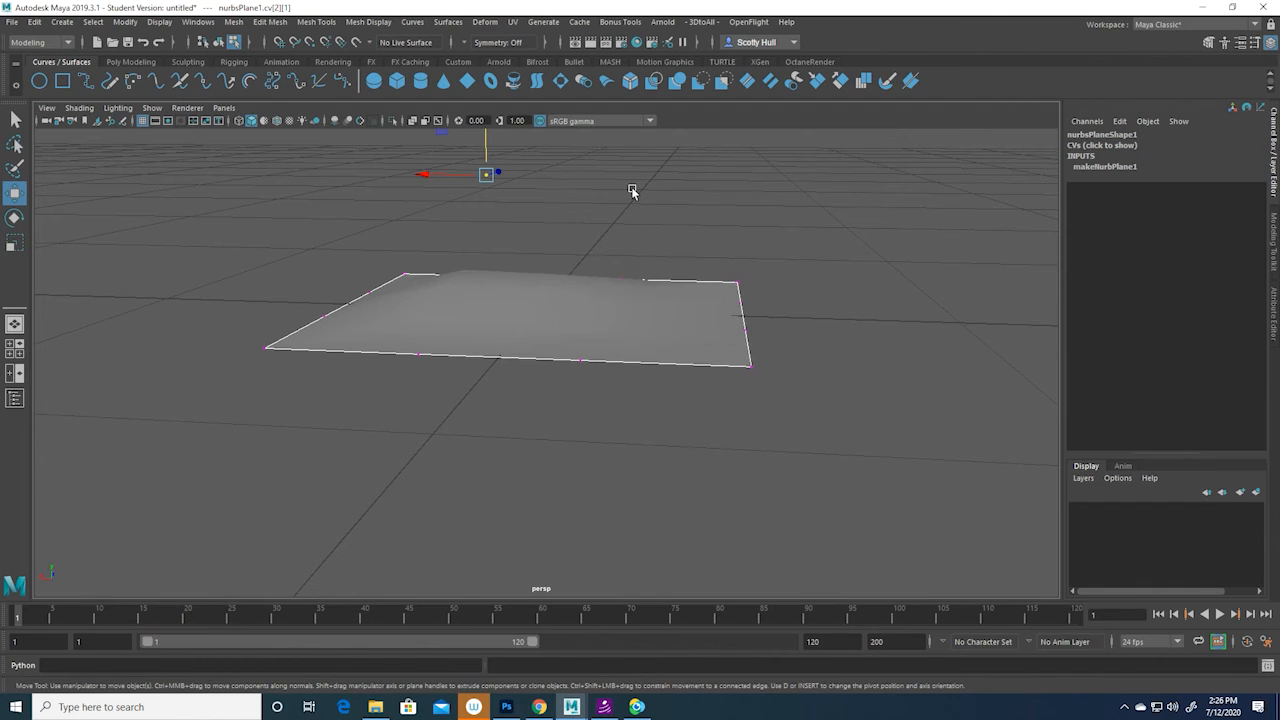
alt+drag(623, 177, 714, 209)
key(1)
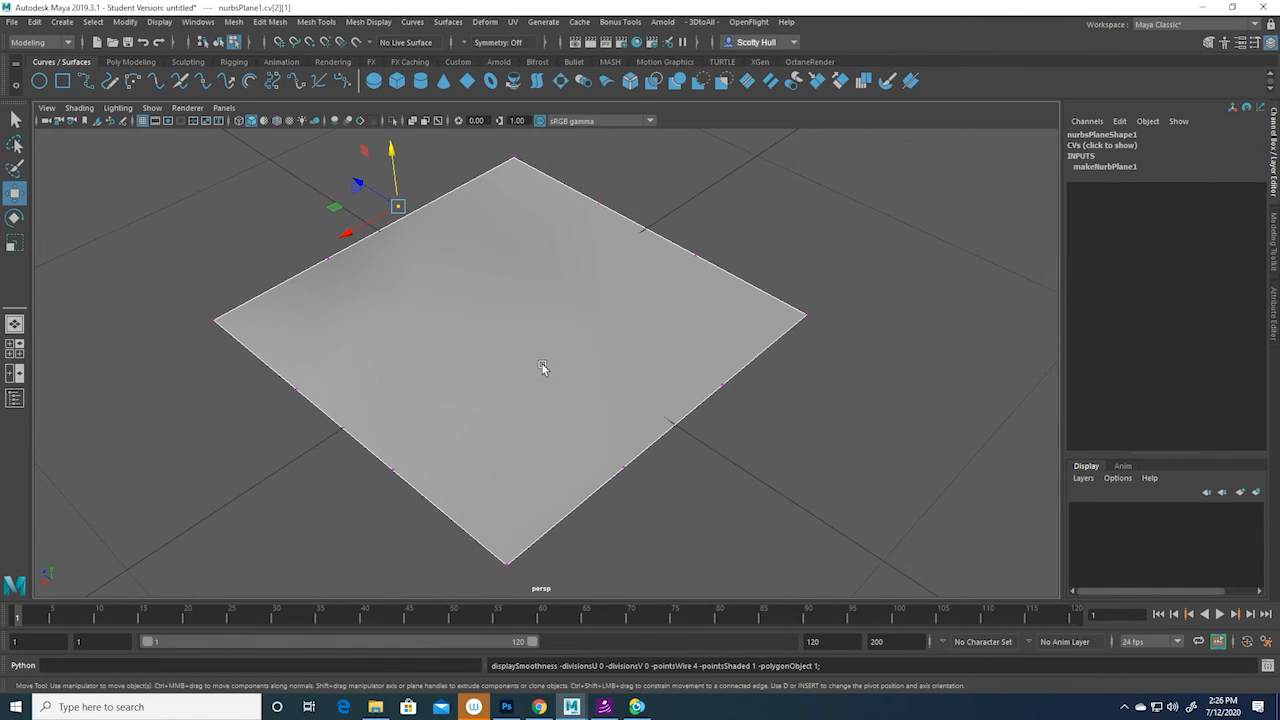
- Undo the interior control vertex move and delete the whole NURBS plane in object mode
key(ctrl+z)
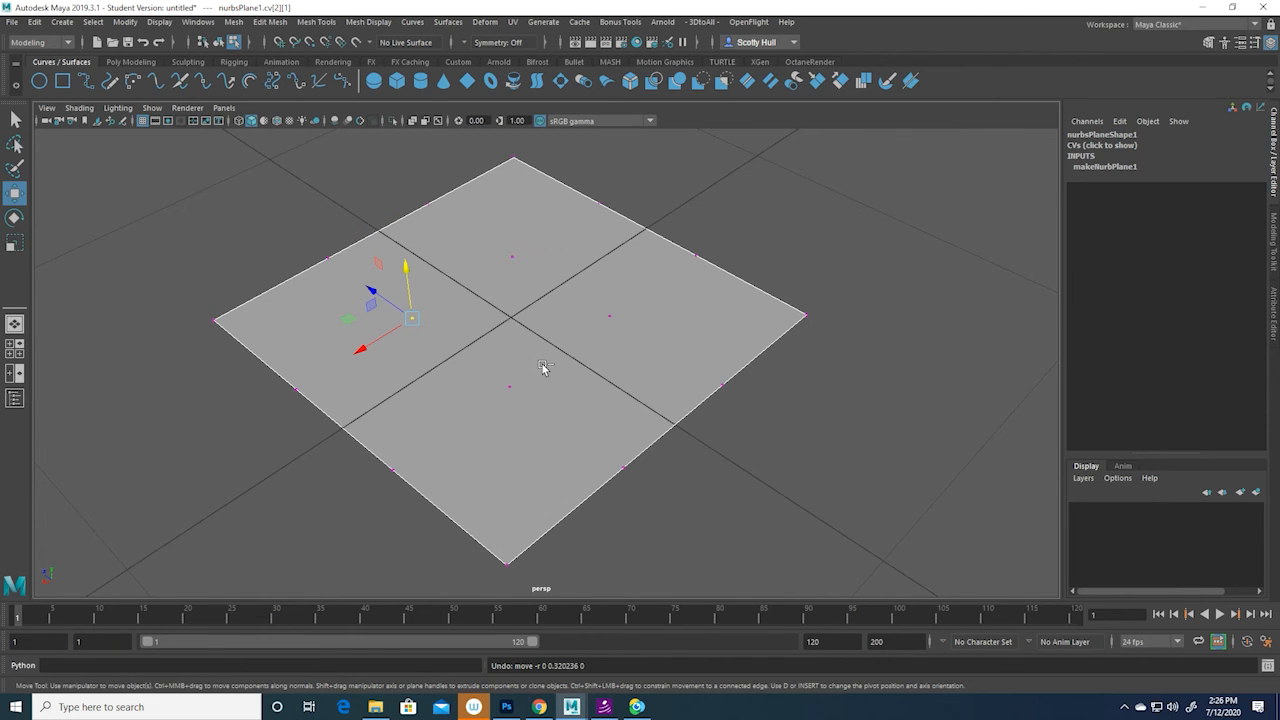
key(ctrl+z)
right_drag(634, 277, 679, 259)
click(670, 280)
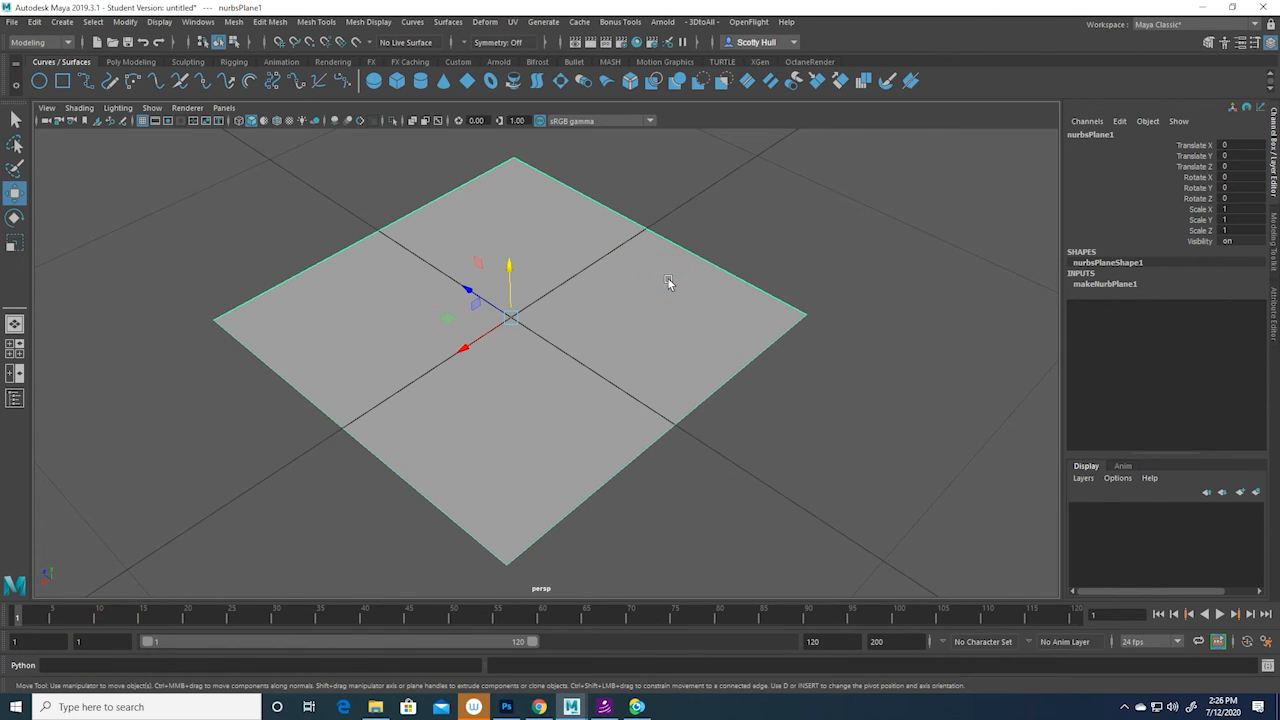
key(Delete)
- Create a NURBS sphere at the origin and examine its surface curves from several angles
click(376, 85)
scroll(510, 420, down, 7)
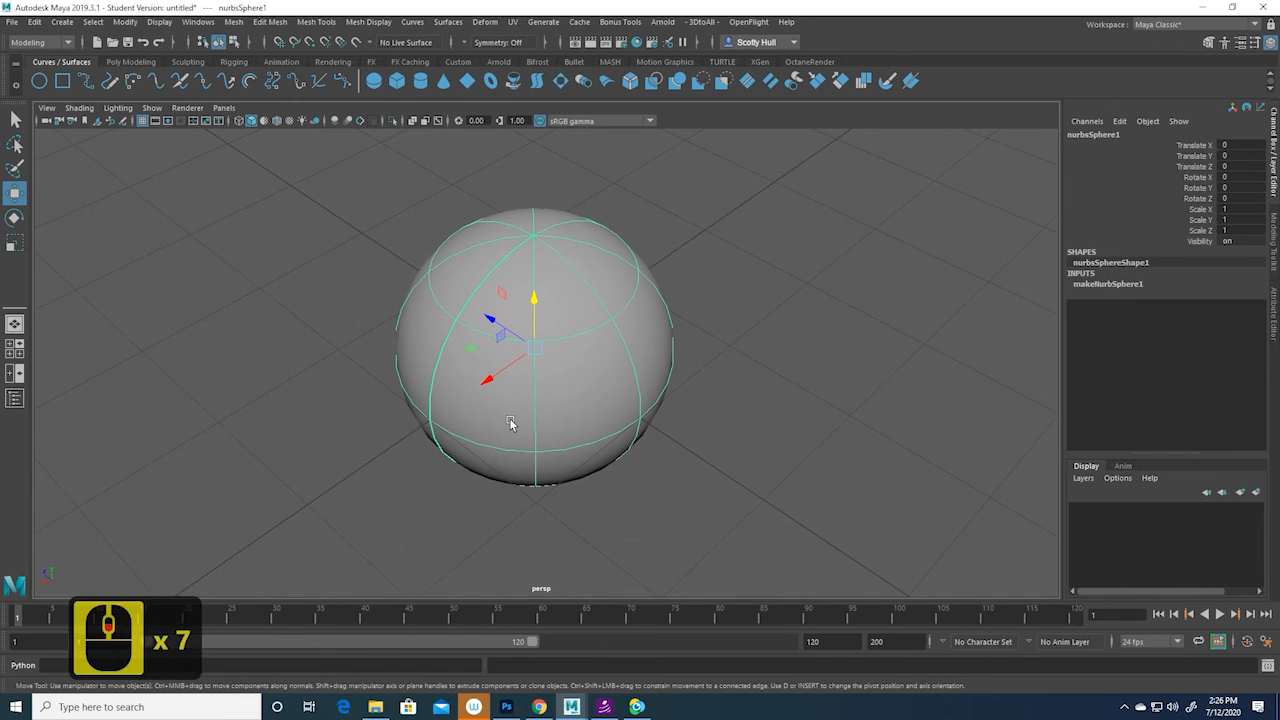
alt+drag(546, 427, 648, 401)
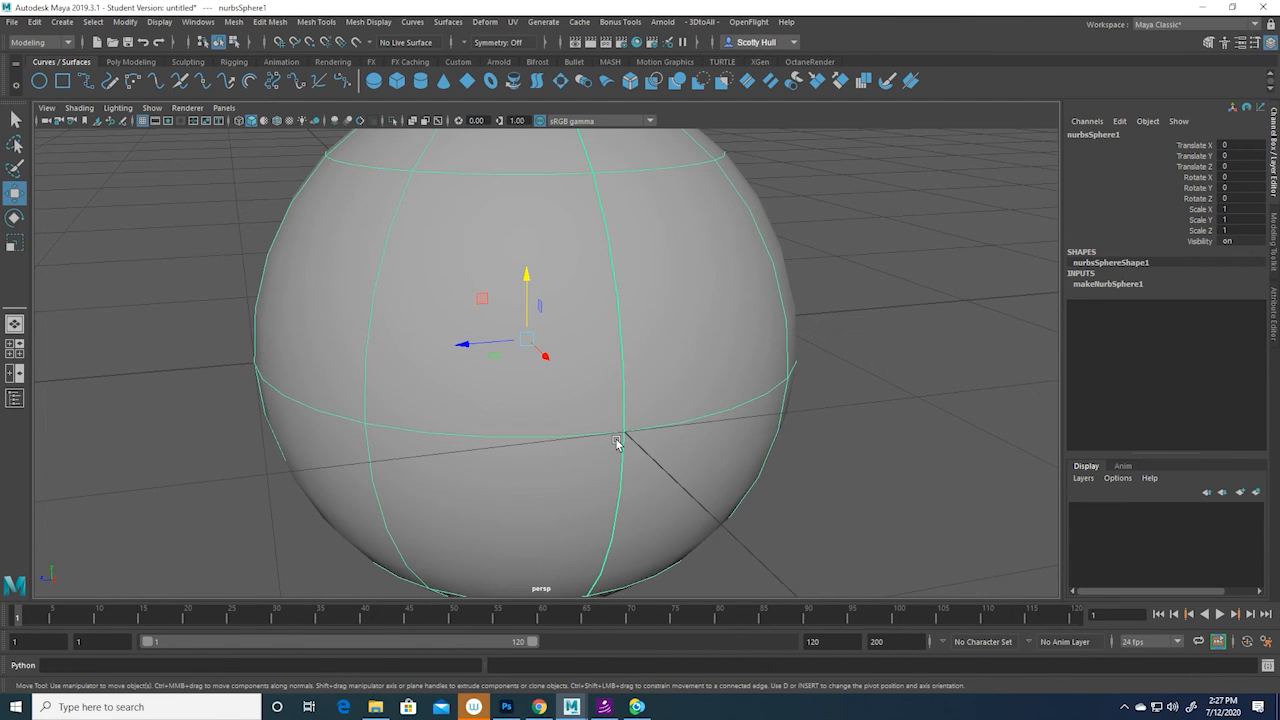
scroll(723, 289, down, 7)
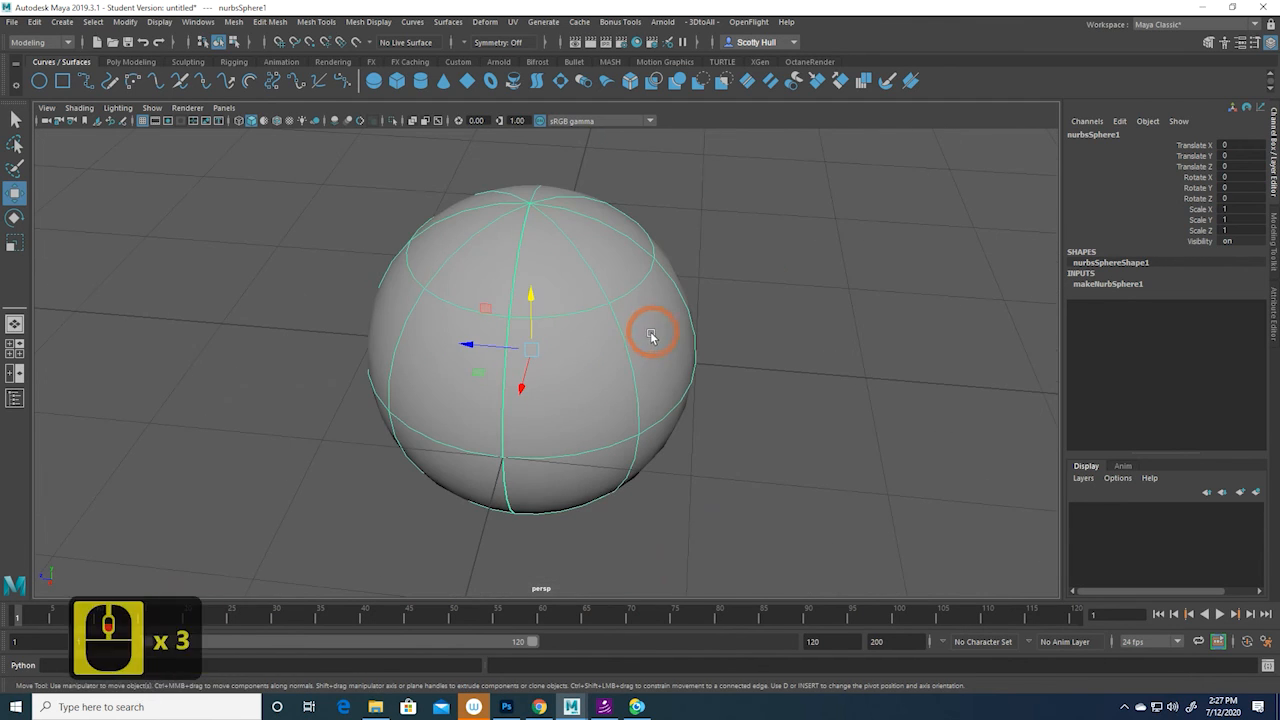
alt+drag(550, 413, 631, 420)
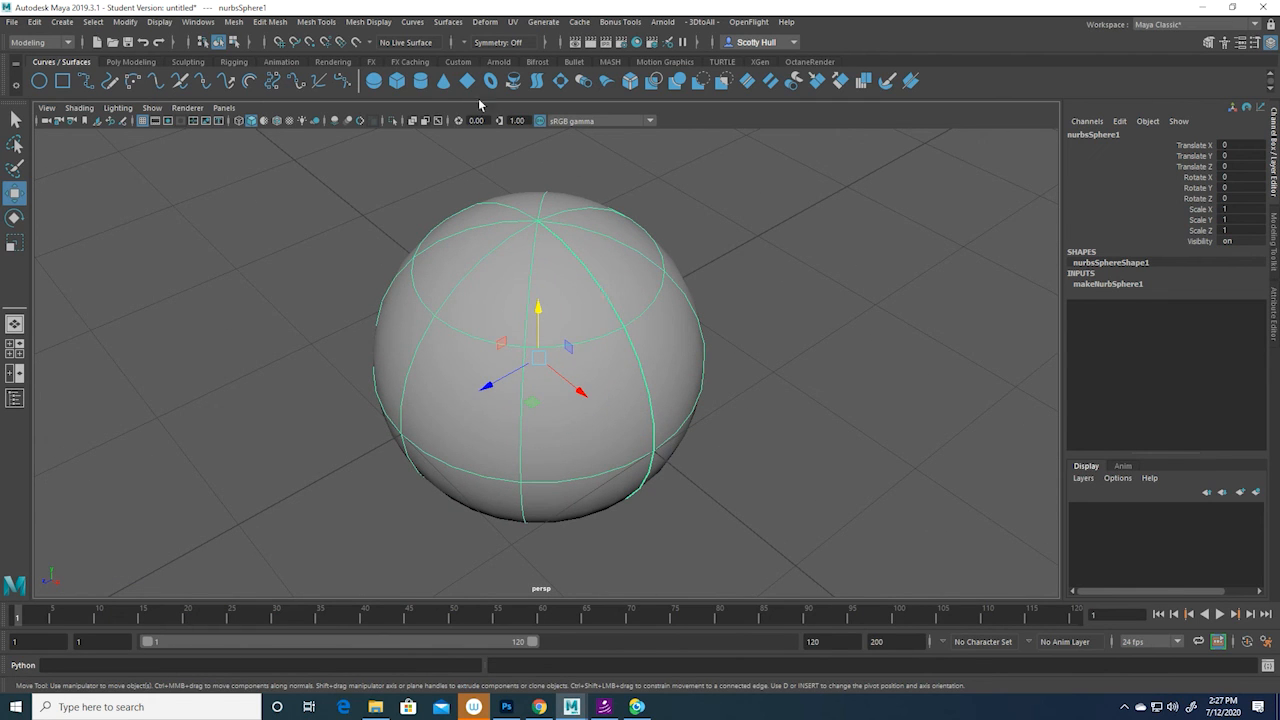
- Create a NURBS cylinder and move it about 2.39 units along X, beside the sphere
click(421, 81)
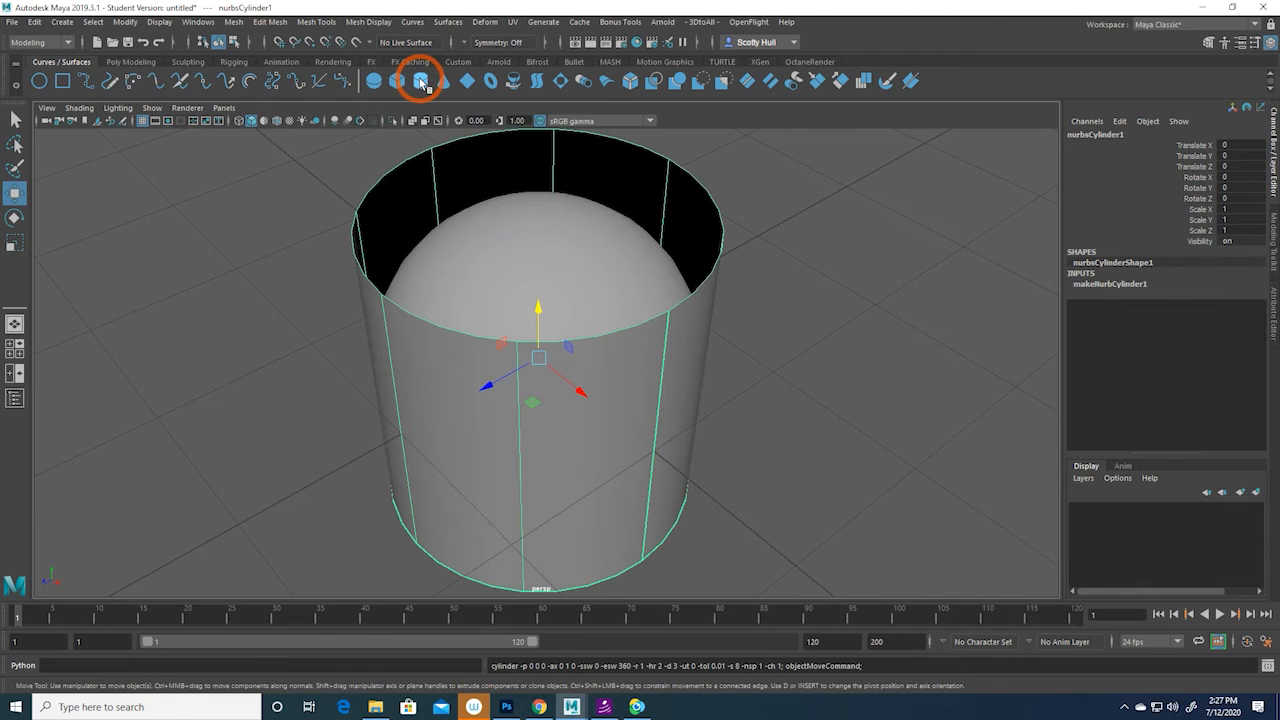
drag(591, 398, 734, 514)
scroll(677, 464, down, 5)
alt+drag(601, 455, 511, 403)
alt+drag(677, 429, 686, 371)
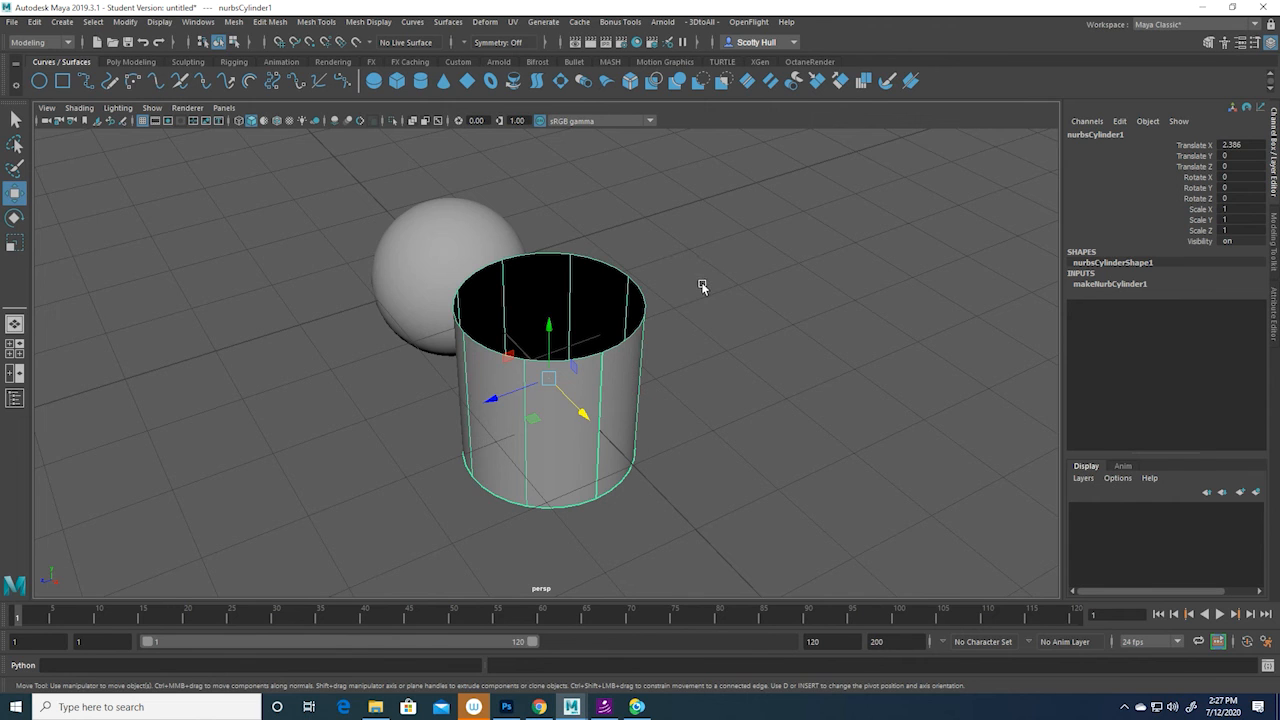
alt+drag(703, 287, 790, 262)
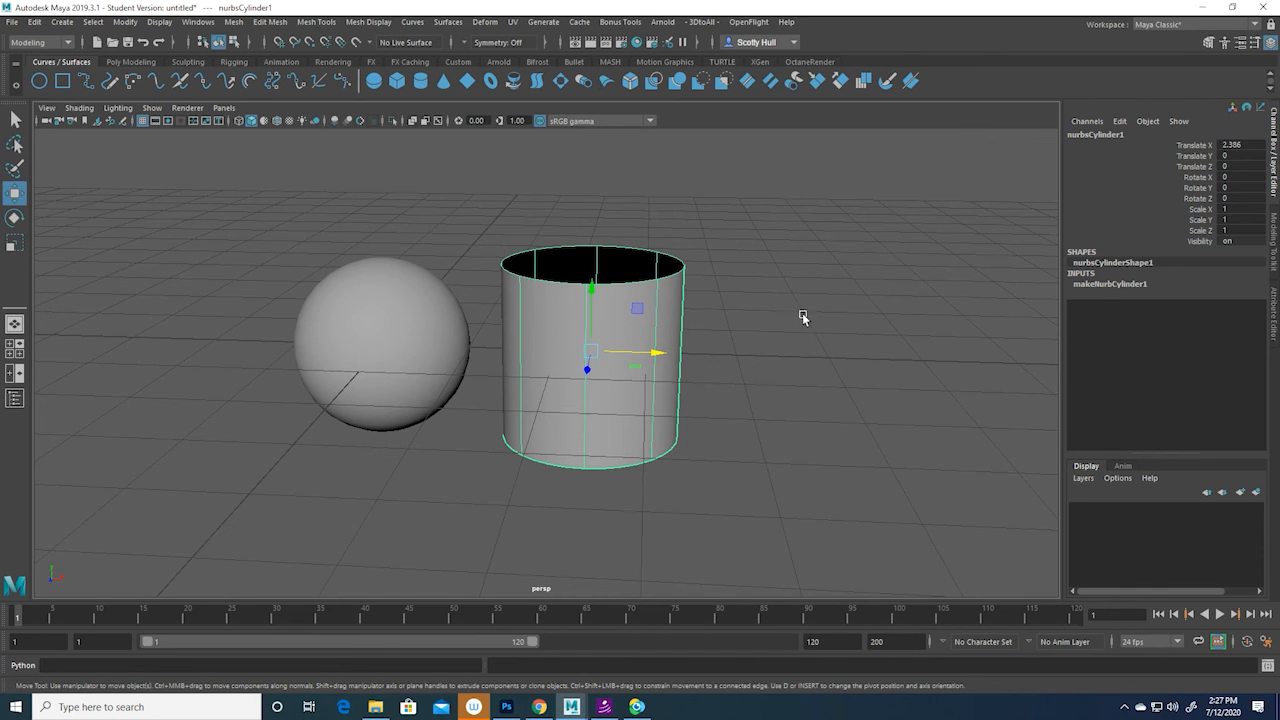
click(801, 292)
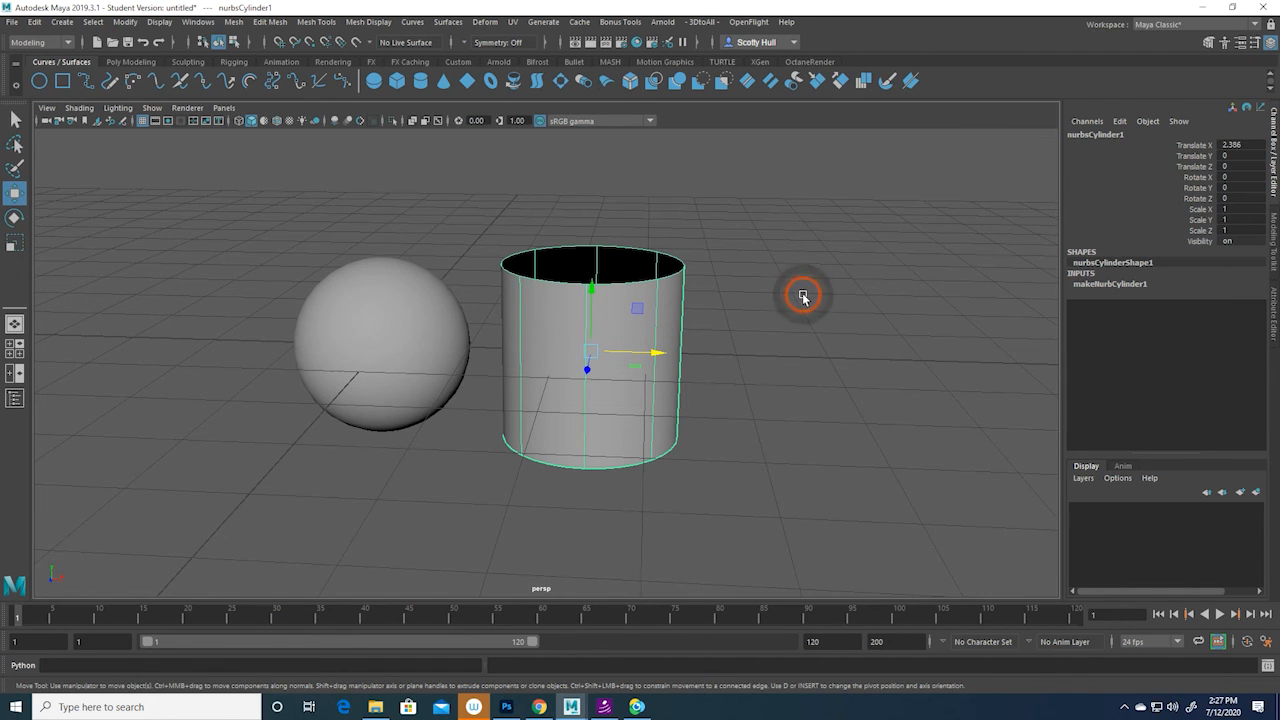